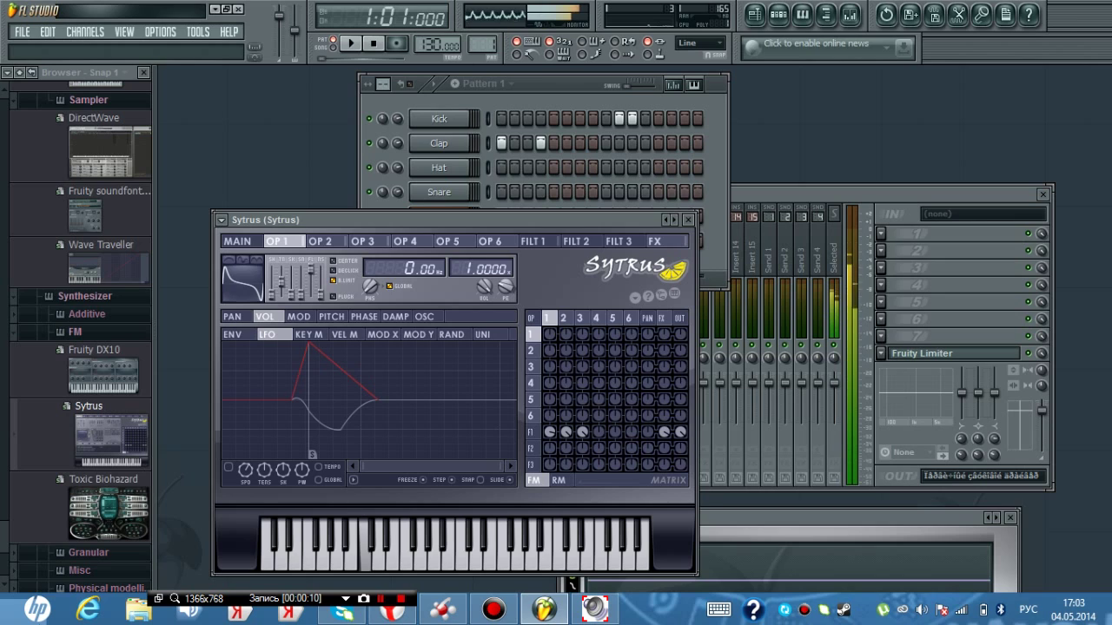
Audition the Sytrus sound with a slow melody in the lower octave, mainly E, F and G with brief moves to A, B and C
{"action": "key", "text": "c"}
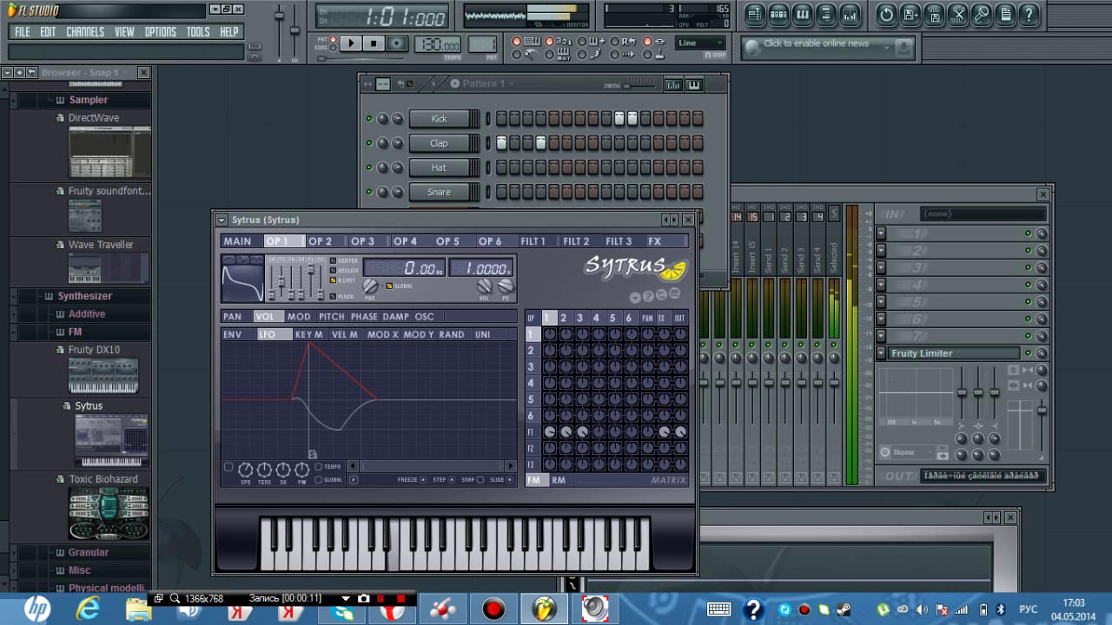
{"action": "key", "text": "v"}
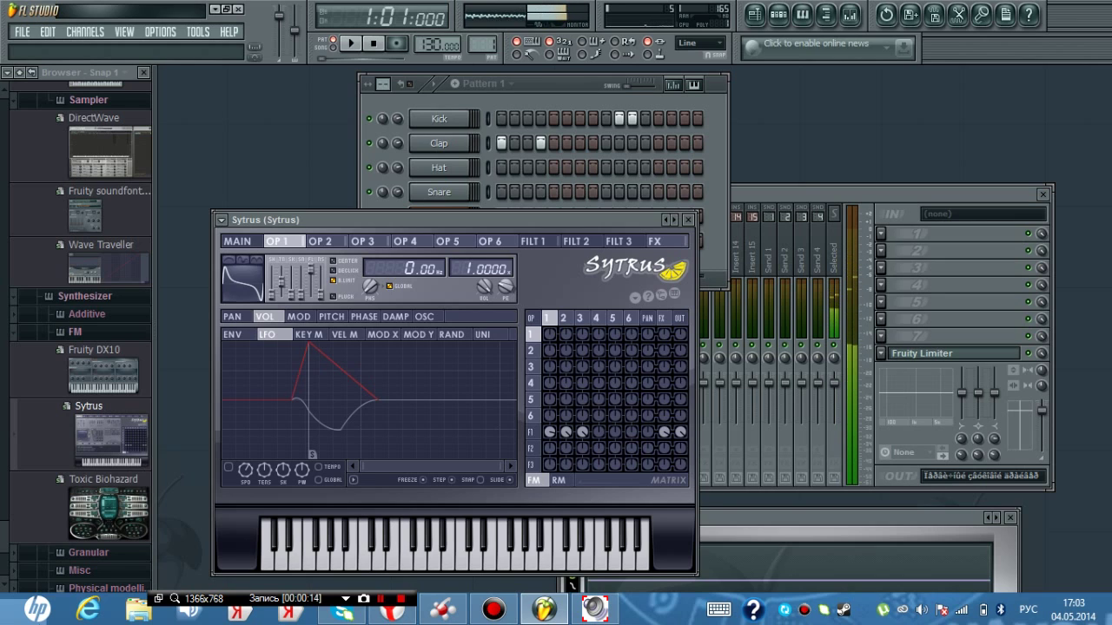
{"action": "key", "text": "b"}
{"action": "key", "text": "b"}
{"action": "key", "text": "v"}
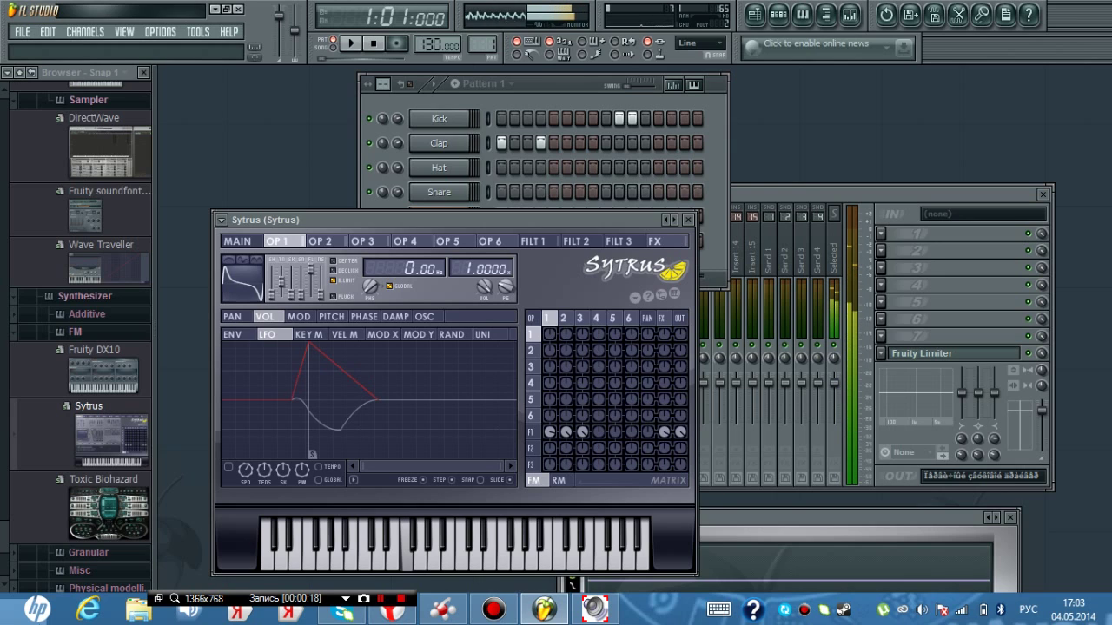
{"action": "key", "text": "b"}
{"action": "key", "text": "v"}
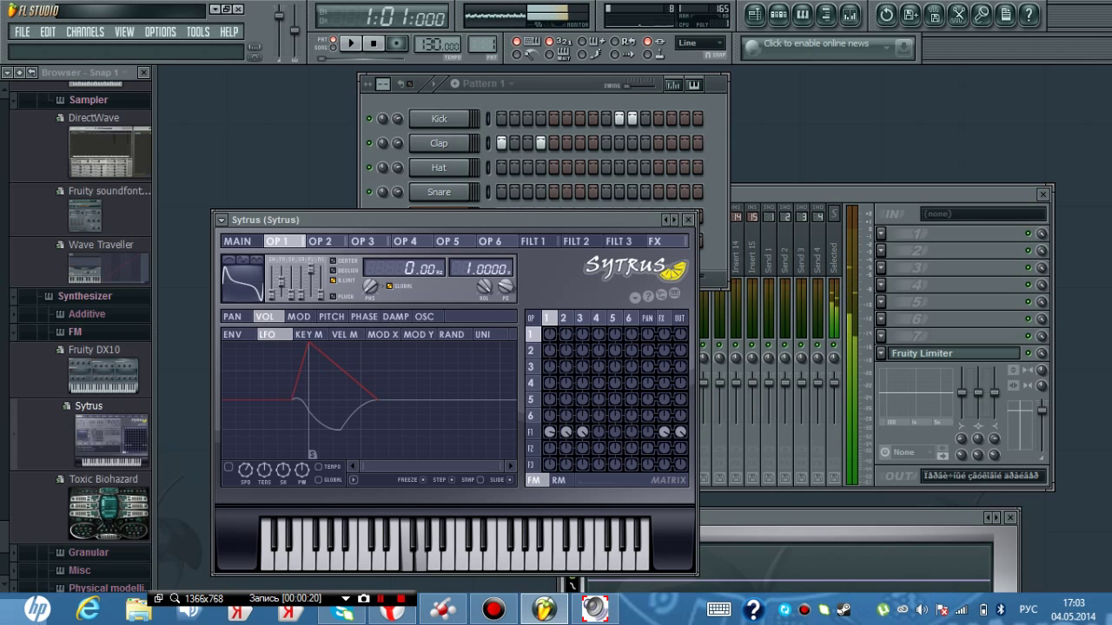
{"action": "key", "text": "b"}
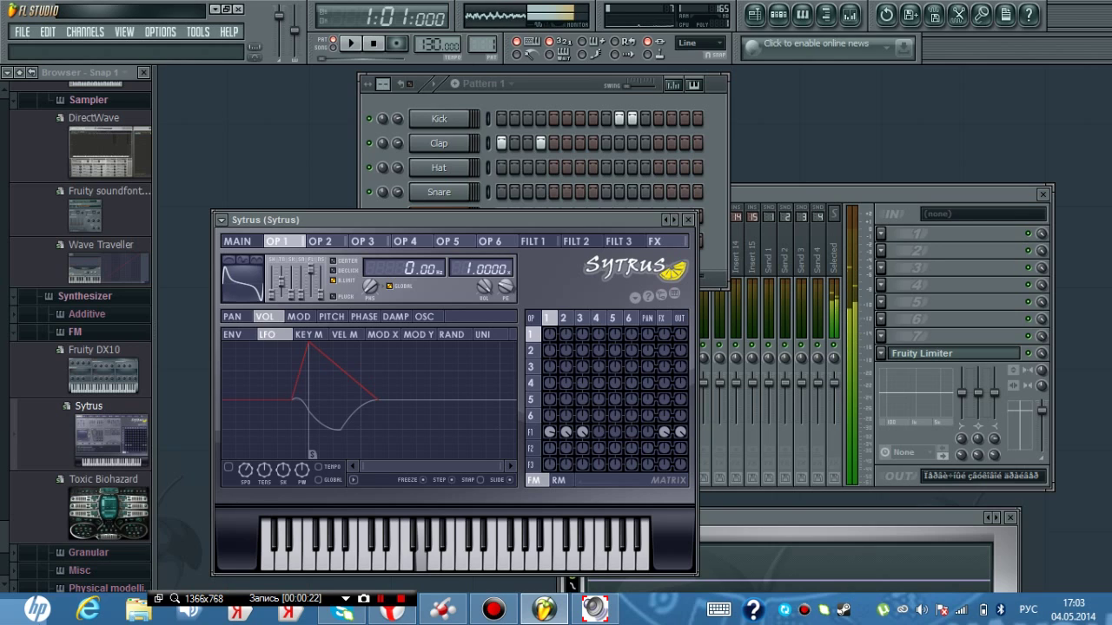
{"action": "key", "text": "n"}
{"action": "key", "text": "m"}
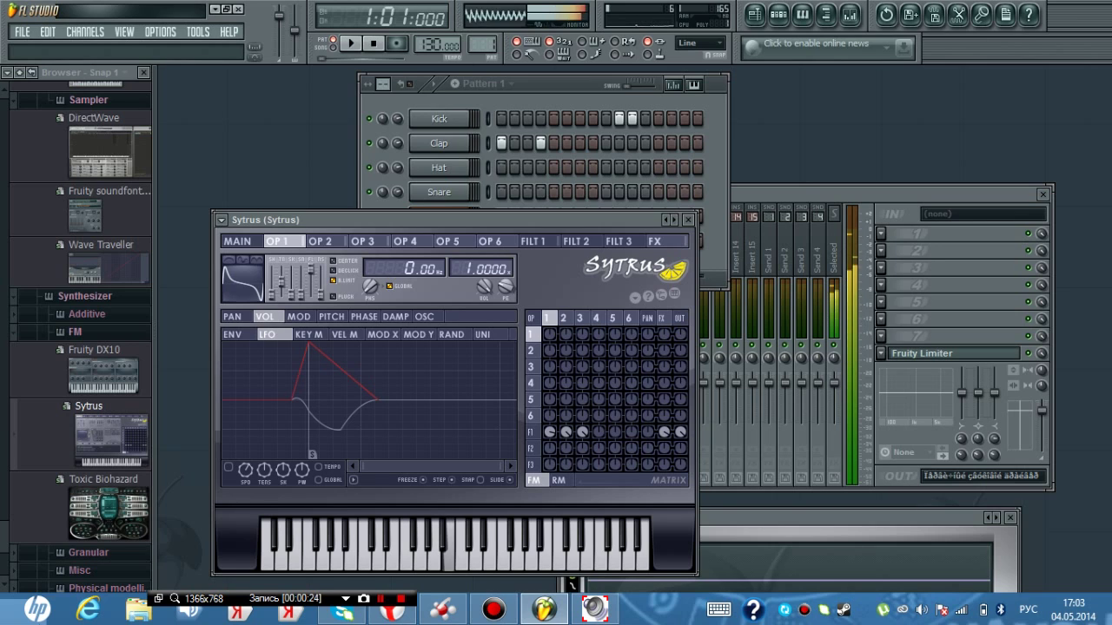
{"action": "key", "text": "b"}
{"action": "key", "text": "v"}
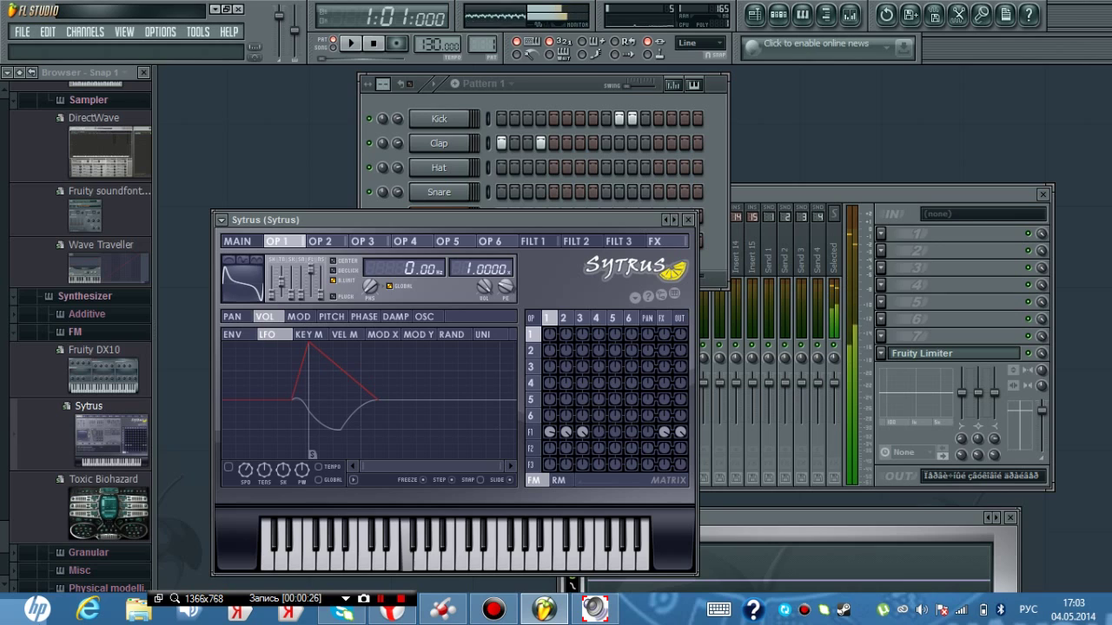
{"action": "key", "text": "v"}
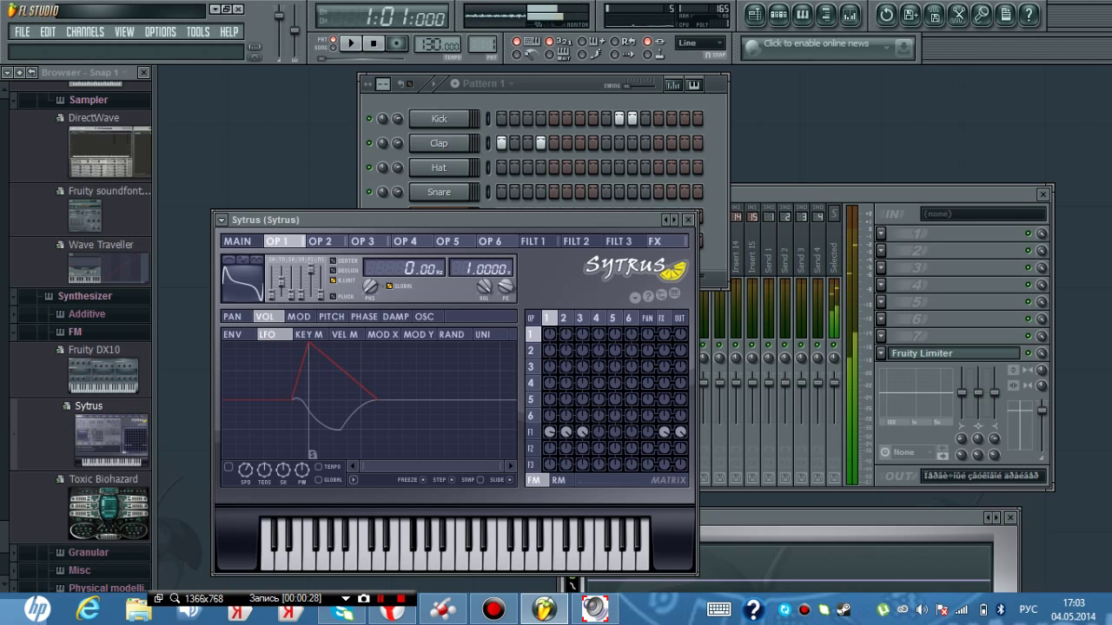
{"action": "key", "text": "c"}
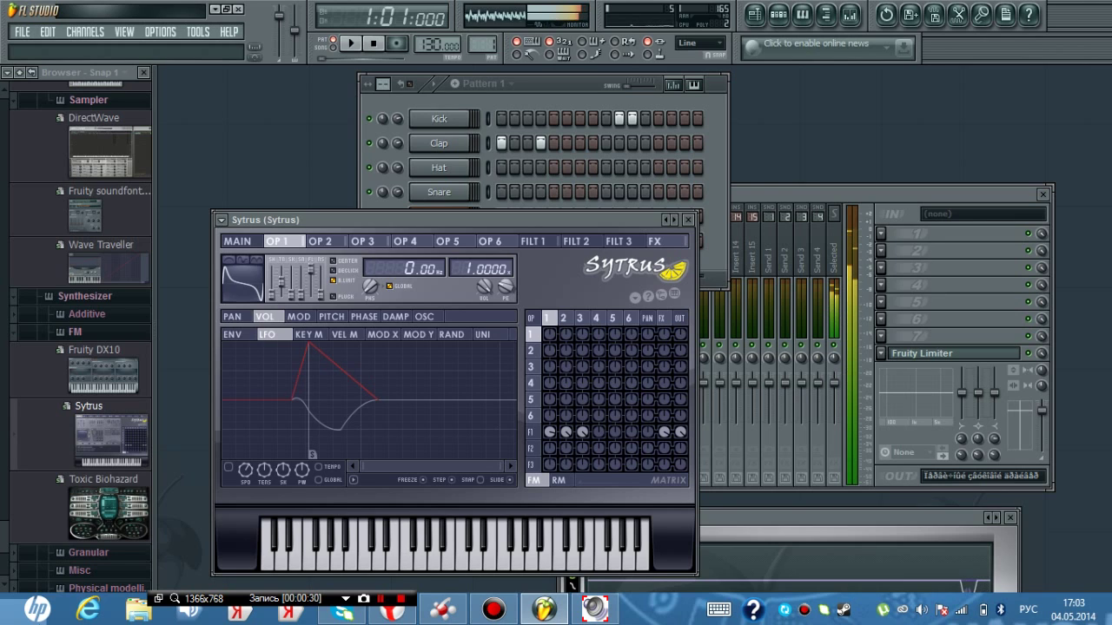
{"action": "key", "text": "c"}
{"action": "key", "text": "v"}
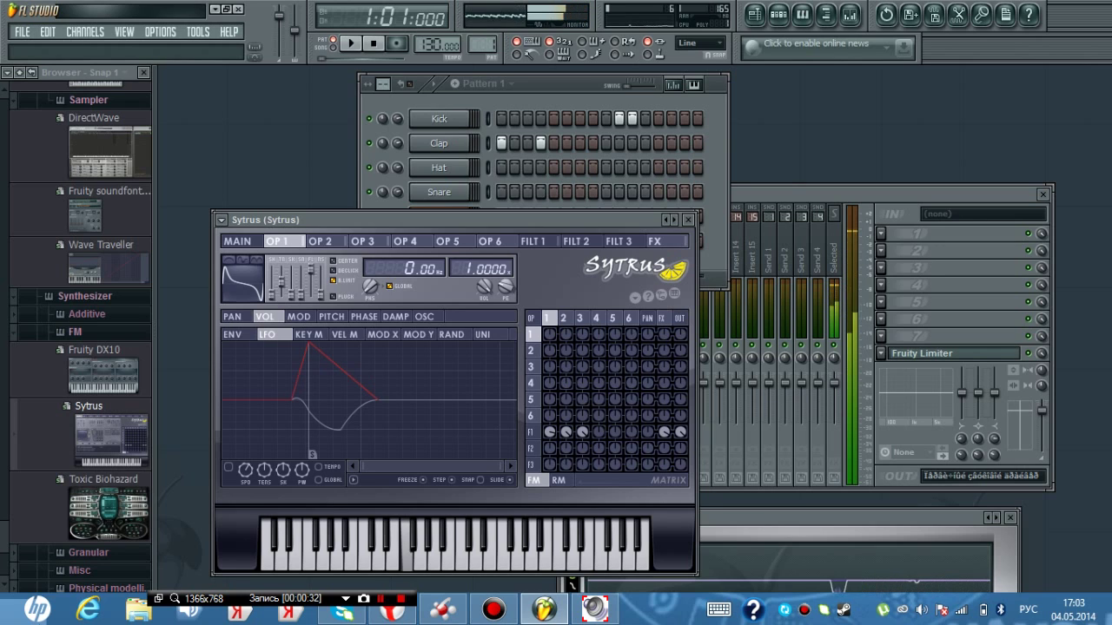
{"action": "key", "text": "z"}
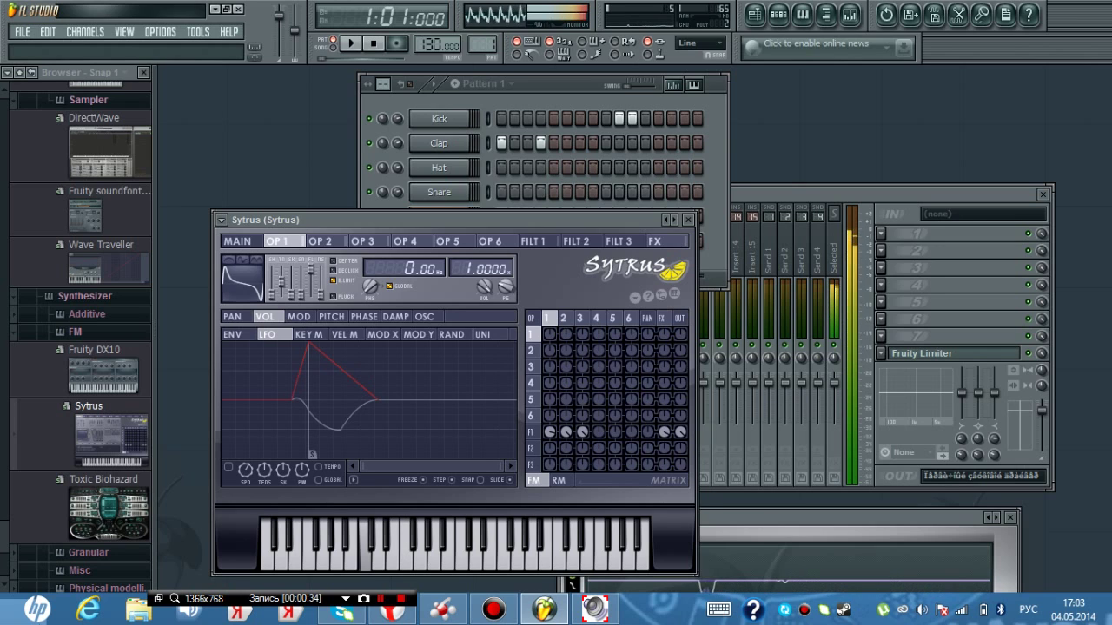
{"action": "key", "text": "b"}
{"action": "key", "text": "v"}
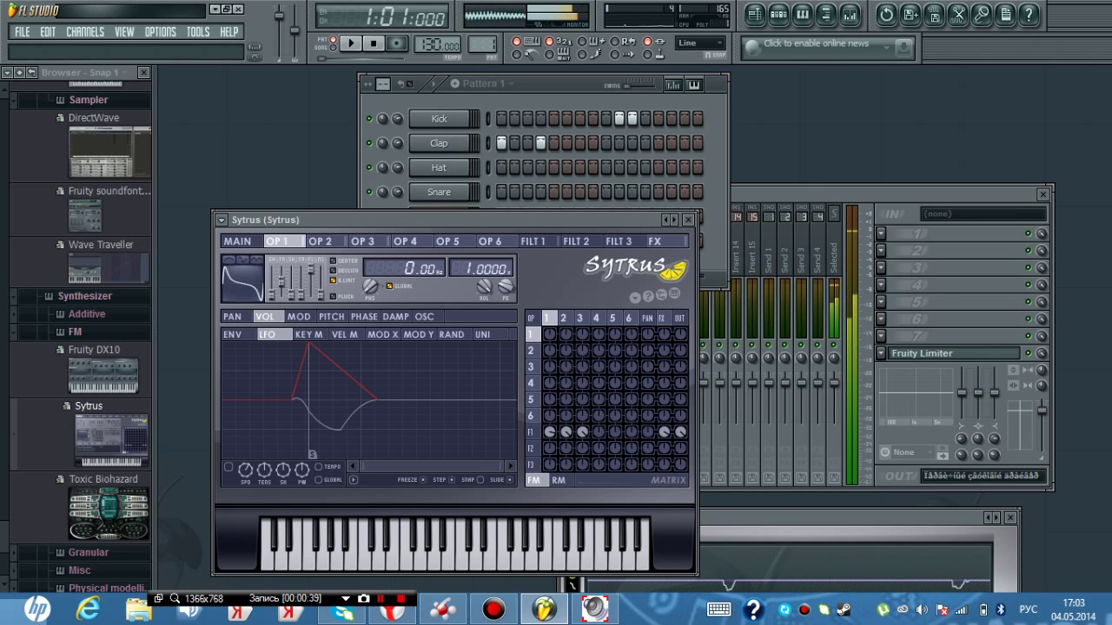
Test the sound one octave higher with descending F, E, C phrases, touching the B just below between them
{"action": "key", "text": "r"}
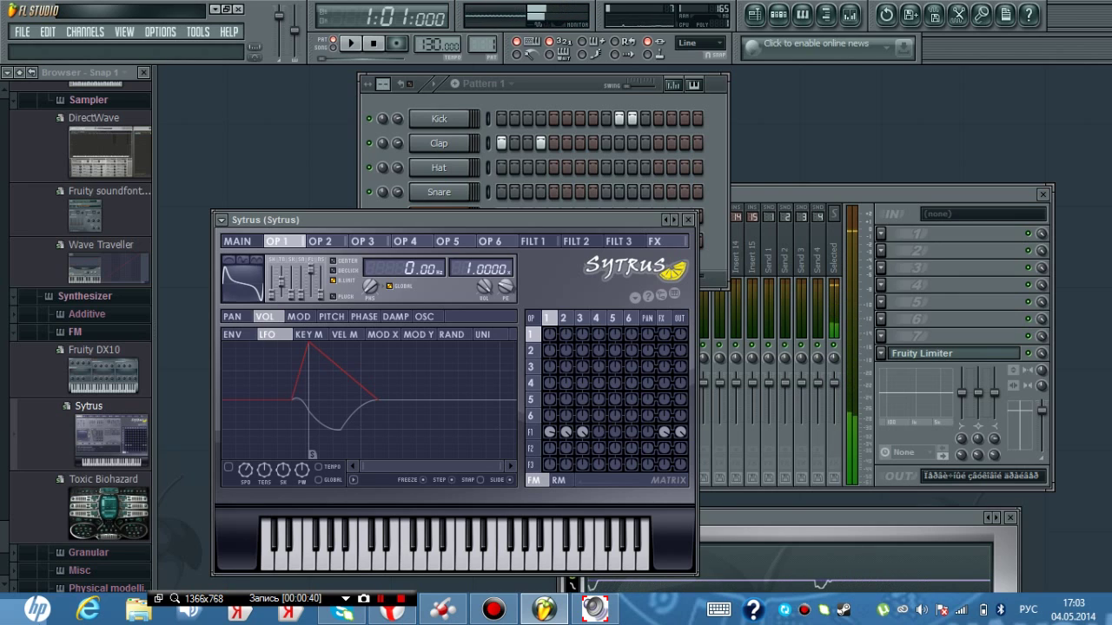
{"action": "key", "text": "e"}
{"action": "key", "text": "q"}
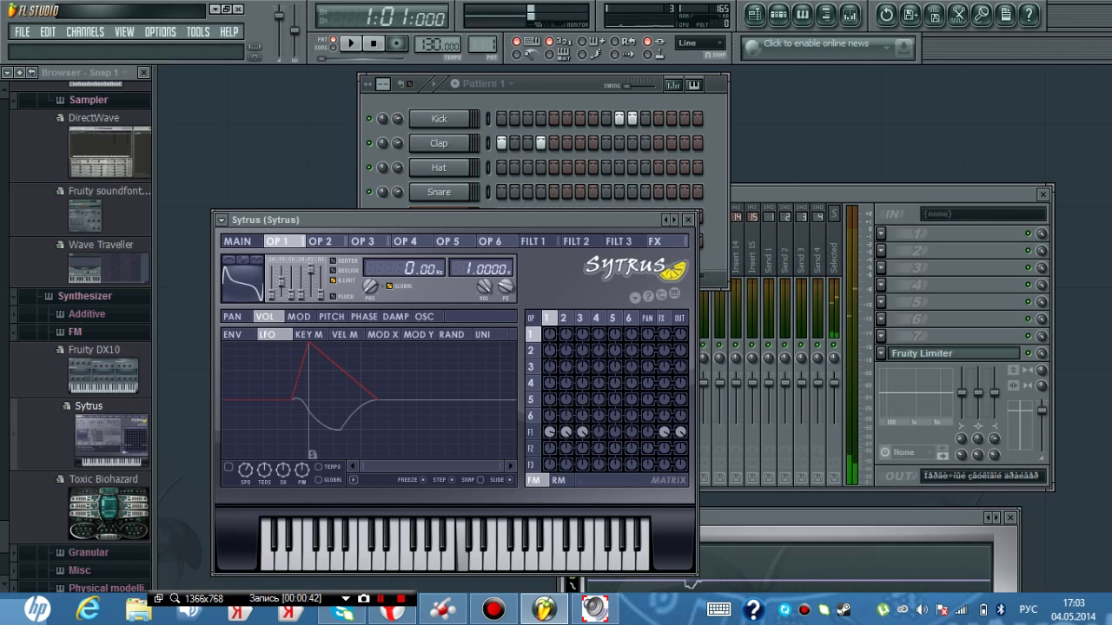
{"action": "key", "text": "m"}
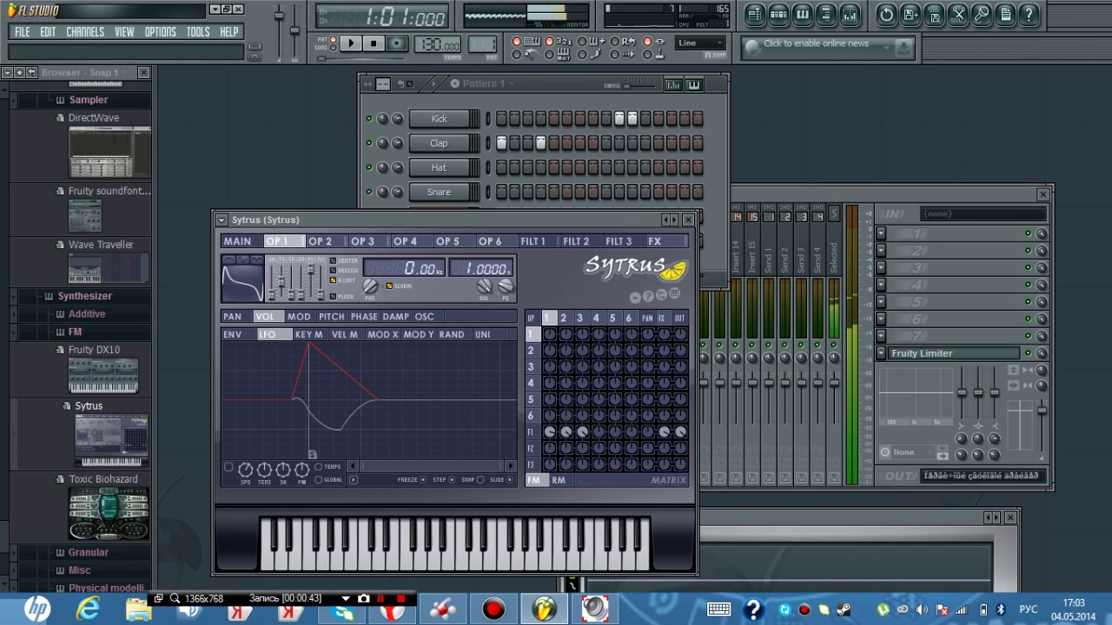
{"action": "key", "text": "r"}
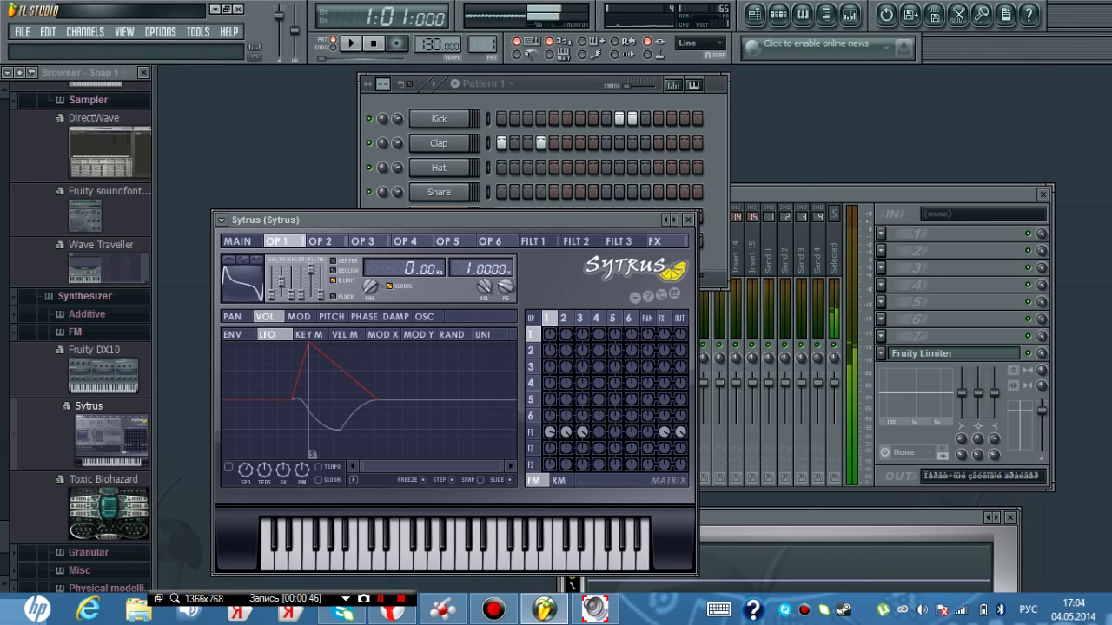
{"action": "key", "text": "e"}
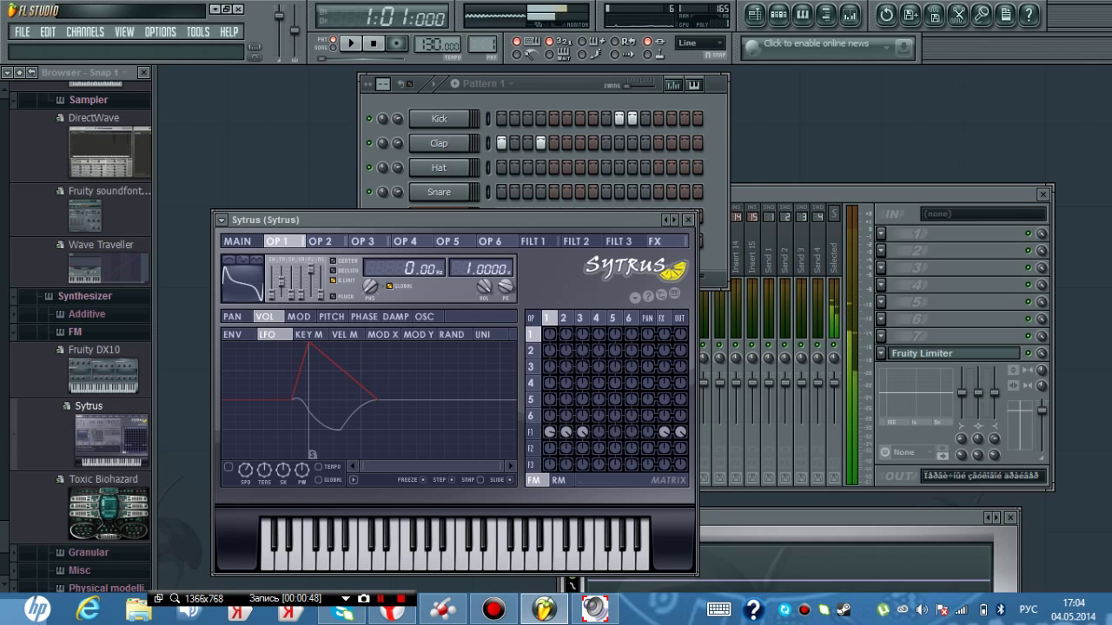
{"action": "key", "text": "q"}
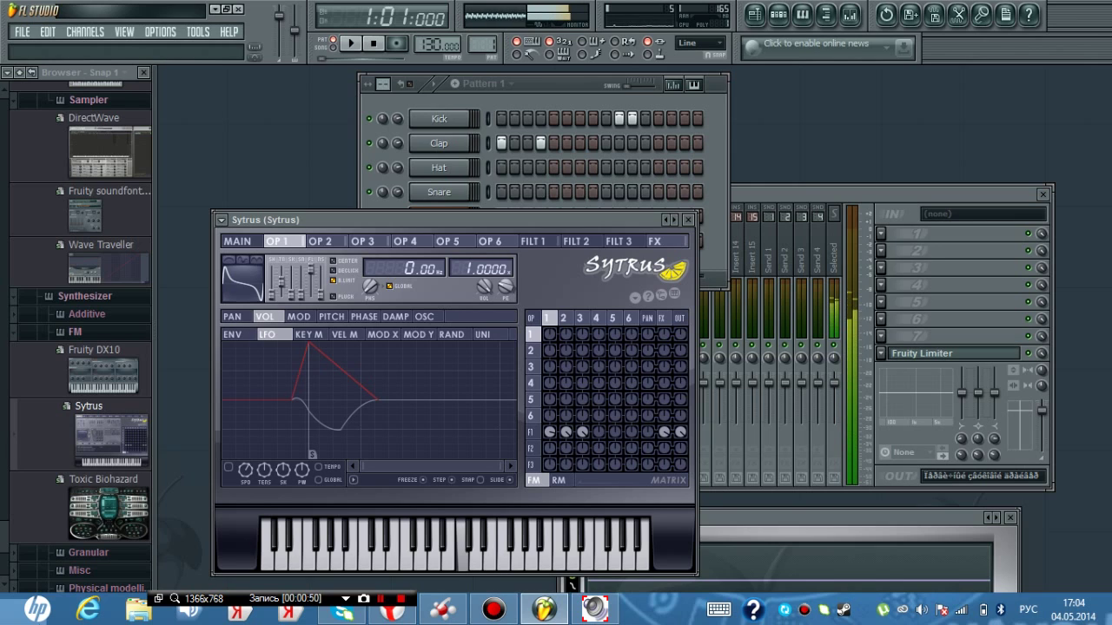
Play A and repeated Gs in the lower octave, alternate between E and F, and finish on repeated Ds
{"action": "key", "text": "n"}
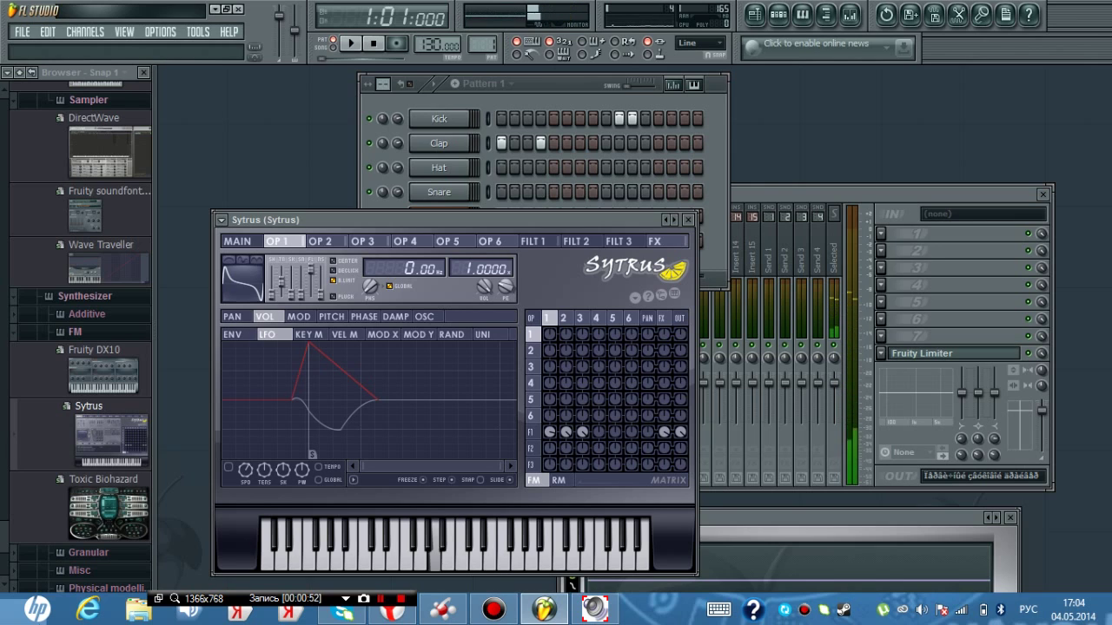
{"action": "key", "text": "b"}
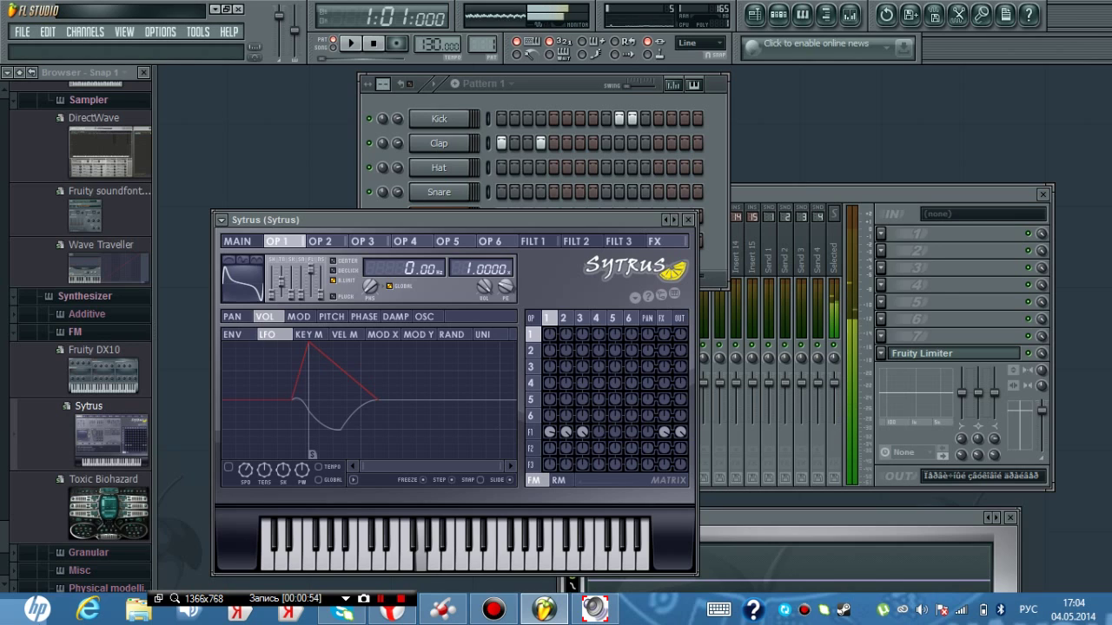
{"action": "key", "text": "b"}
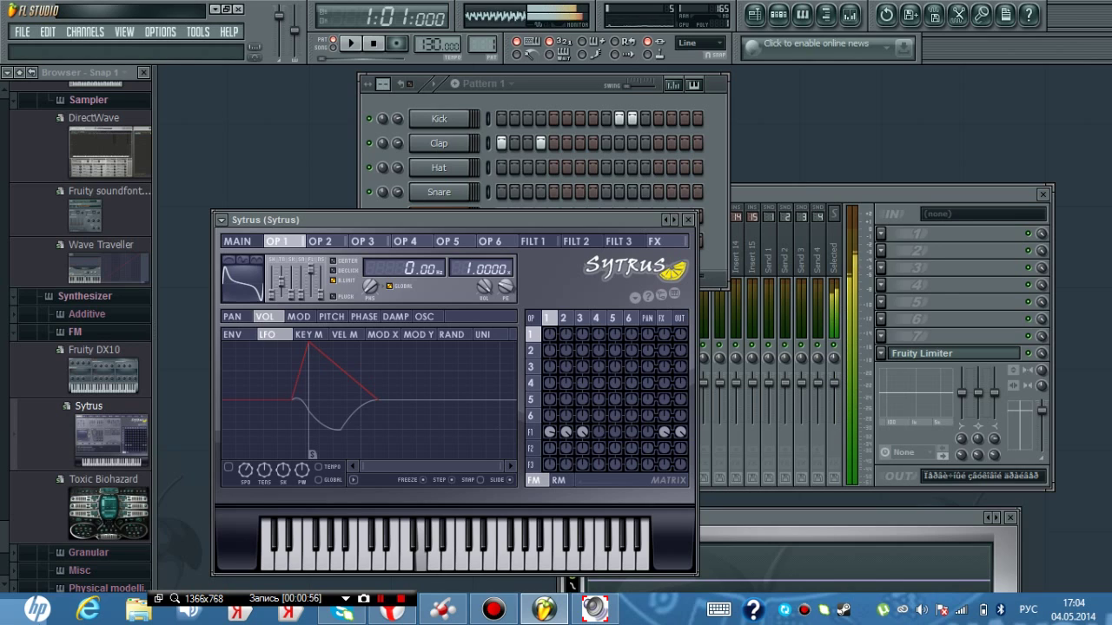
{"action": "key", "text": "b"}
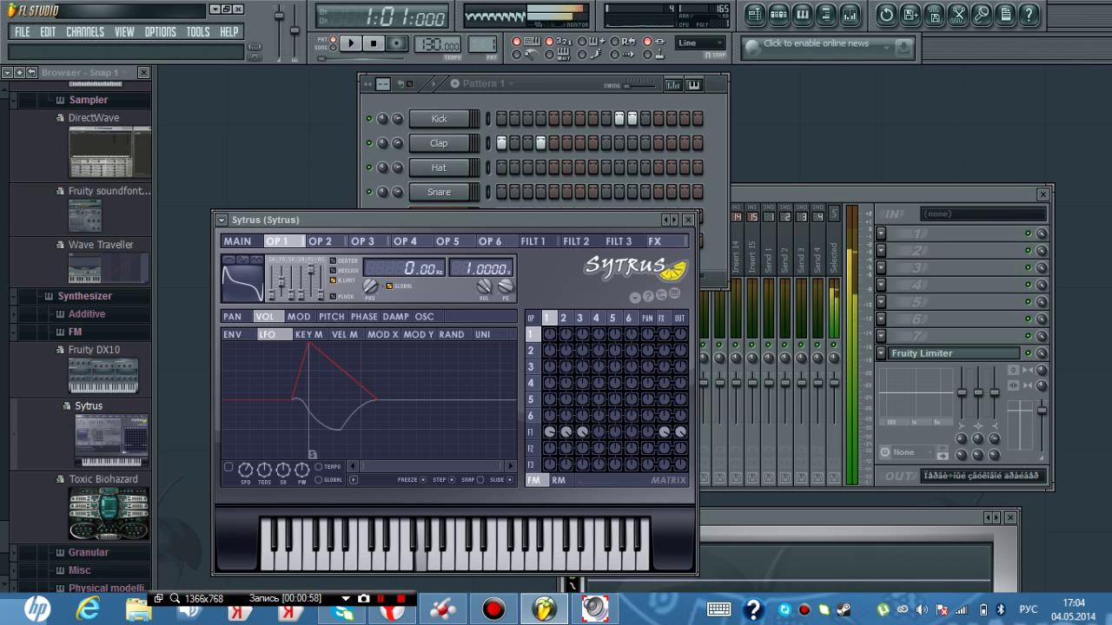
{"action": "key", "text": "c"}
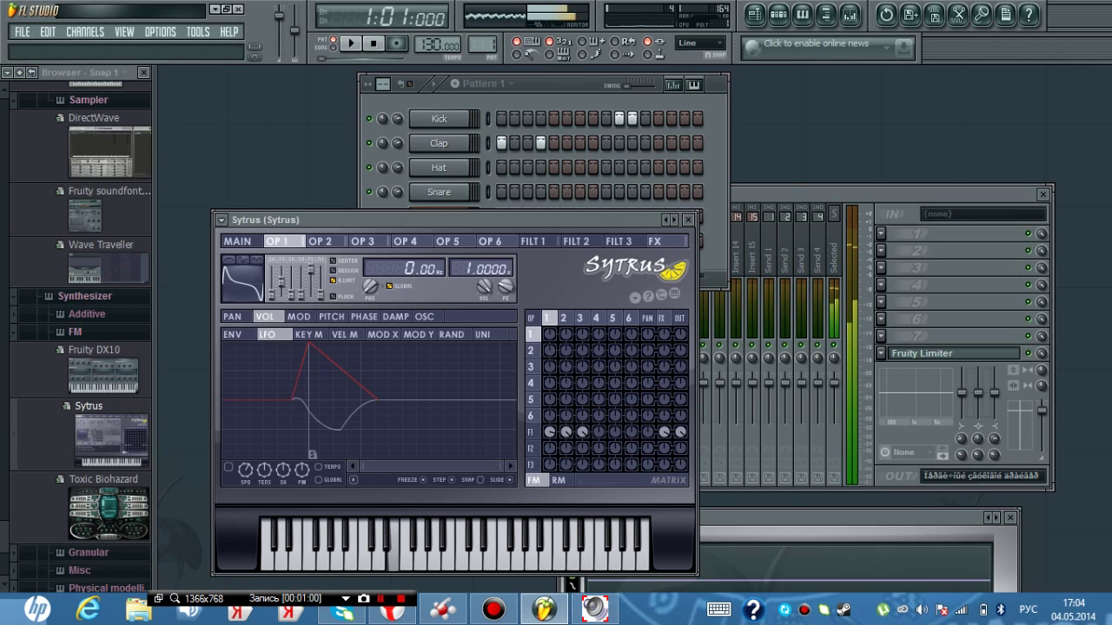
{"action": "key", "text": "v"}
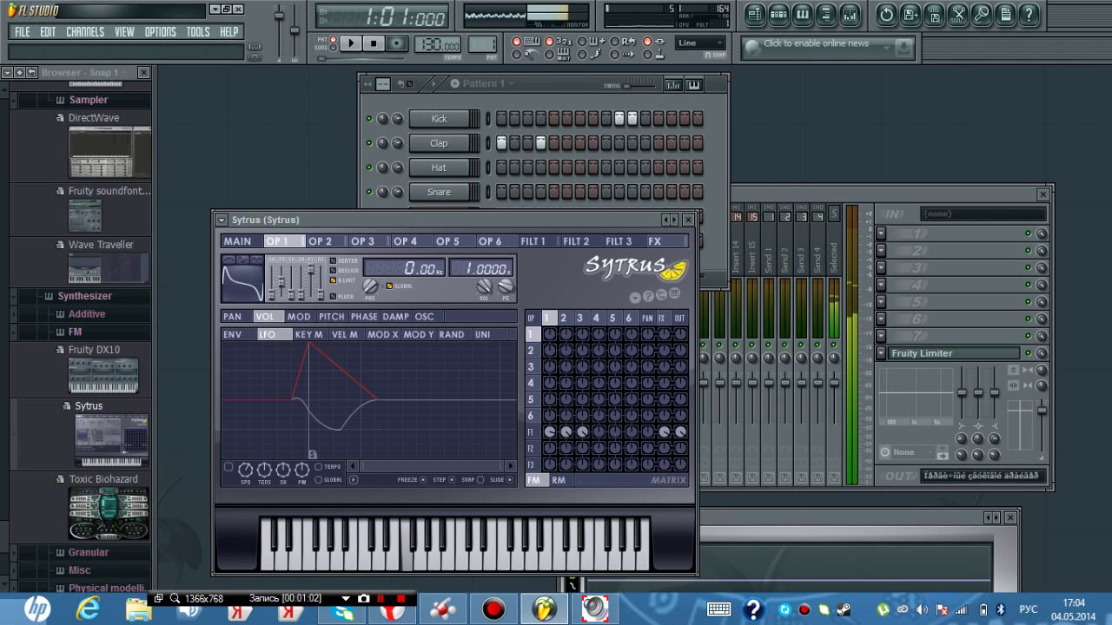
{"action": "key", "text": "c"}
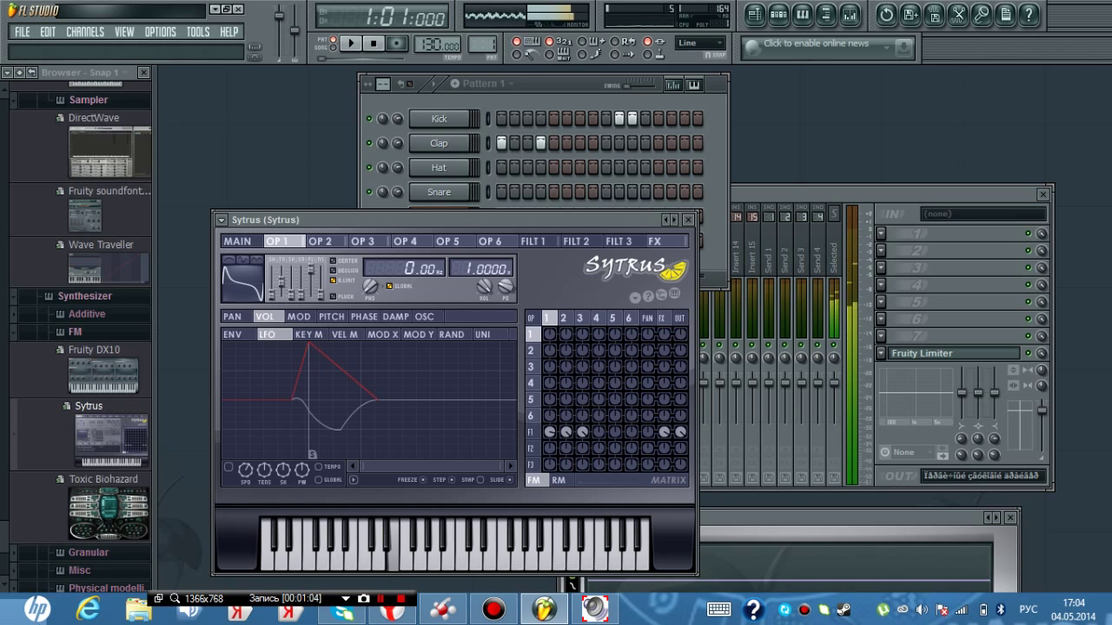
{"action": "key", "text": "v"}
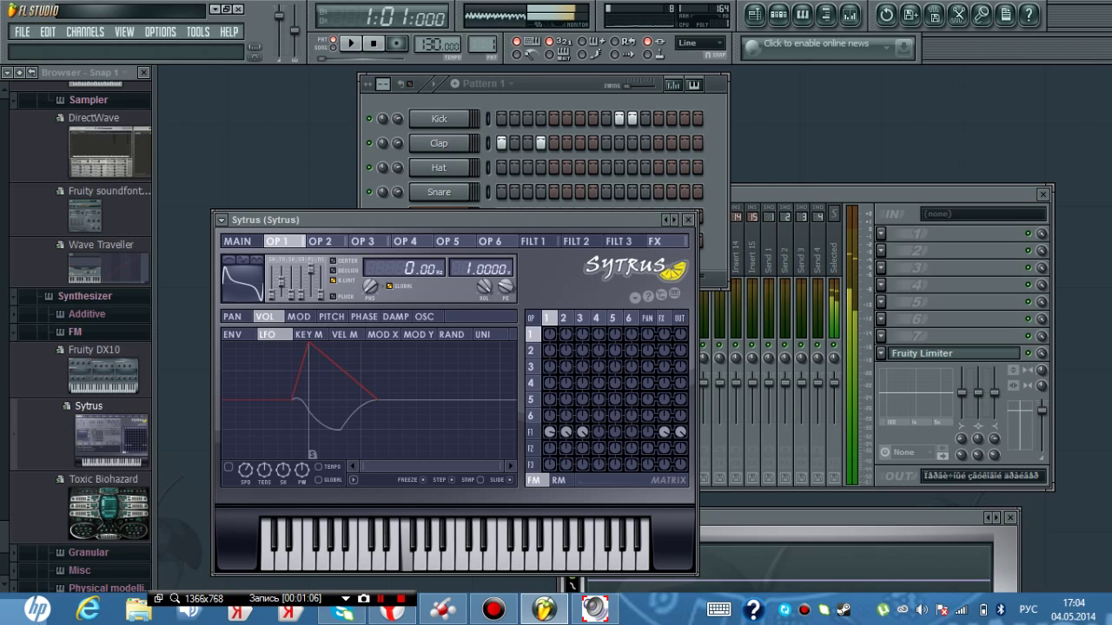
{"action": "key", "text": "c"}
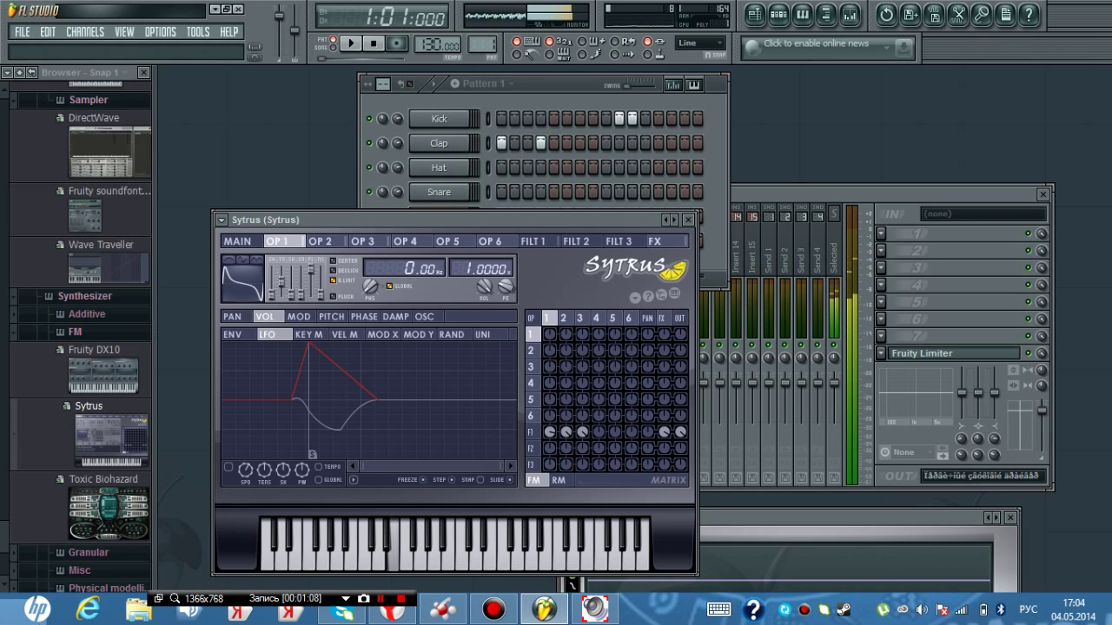
{"action": "key", "text": "v"}
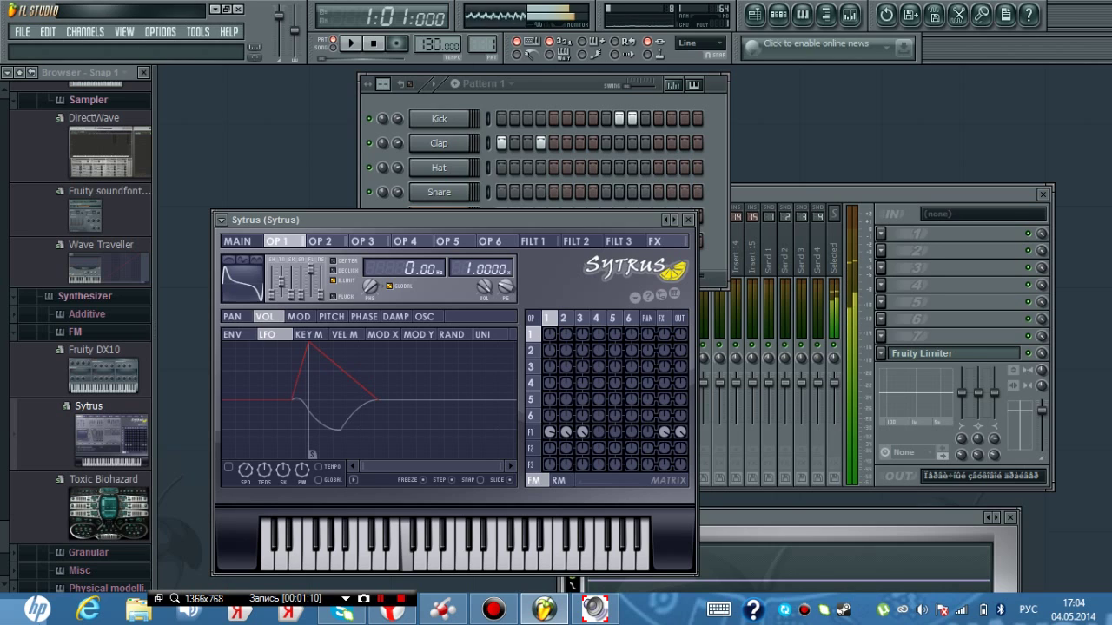
{"action": "key", "text": "c"}
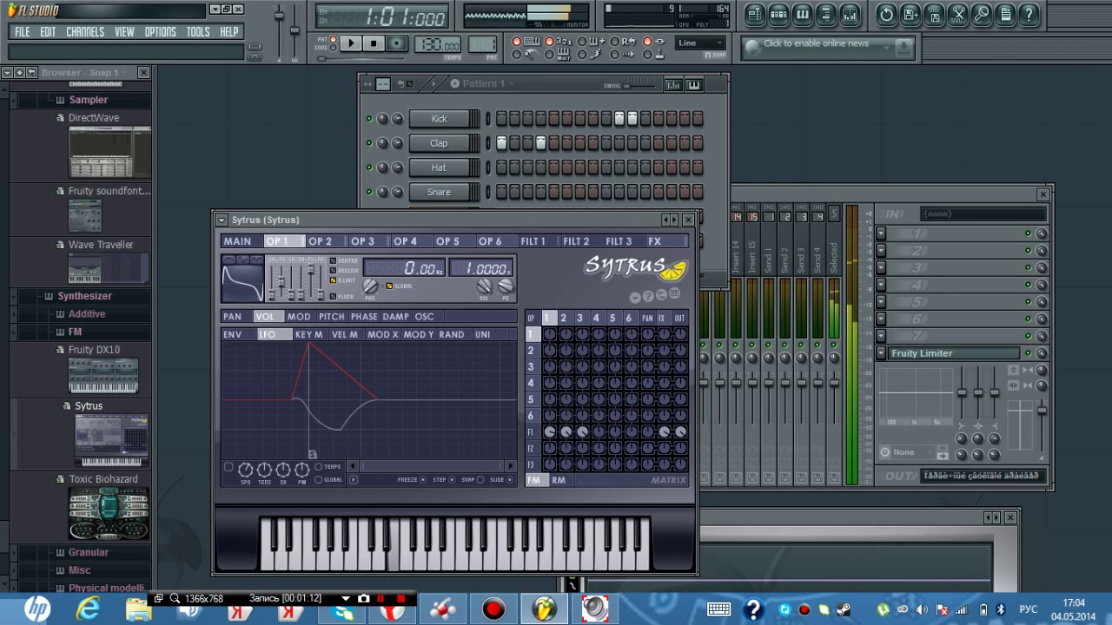
{"action": "key", "text": "x"}
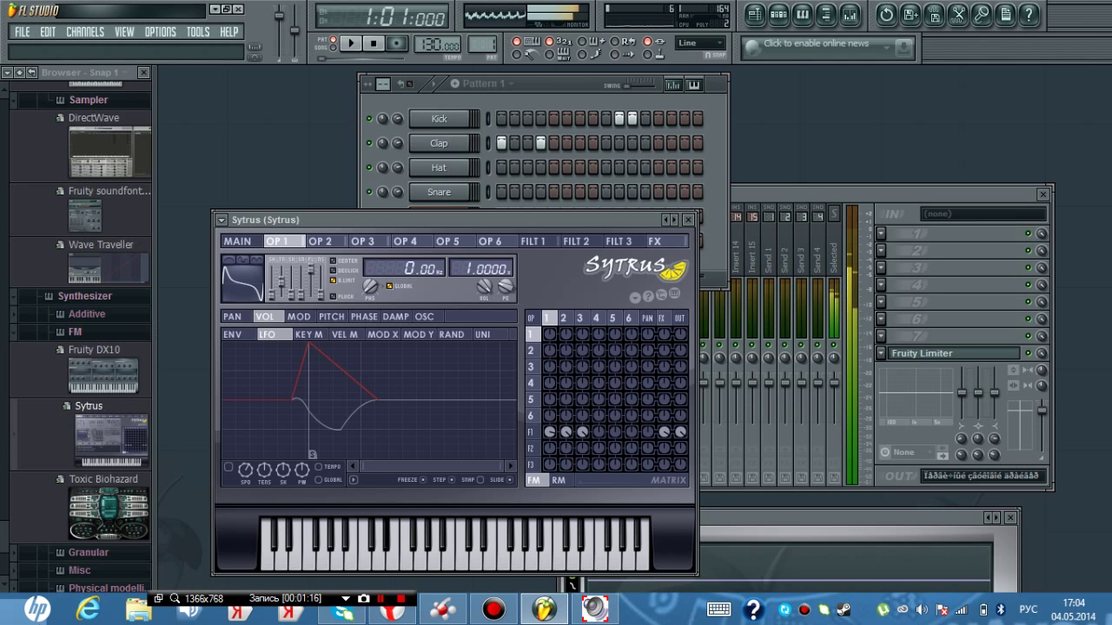
{"action": "key", "text": "x"}
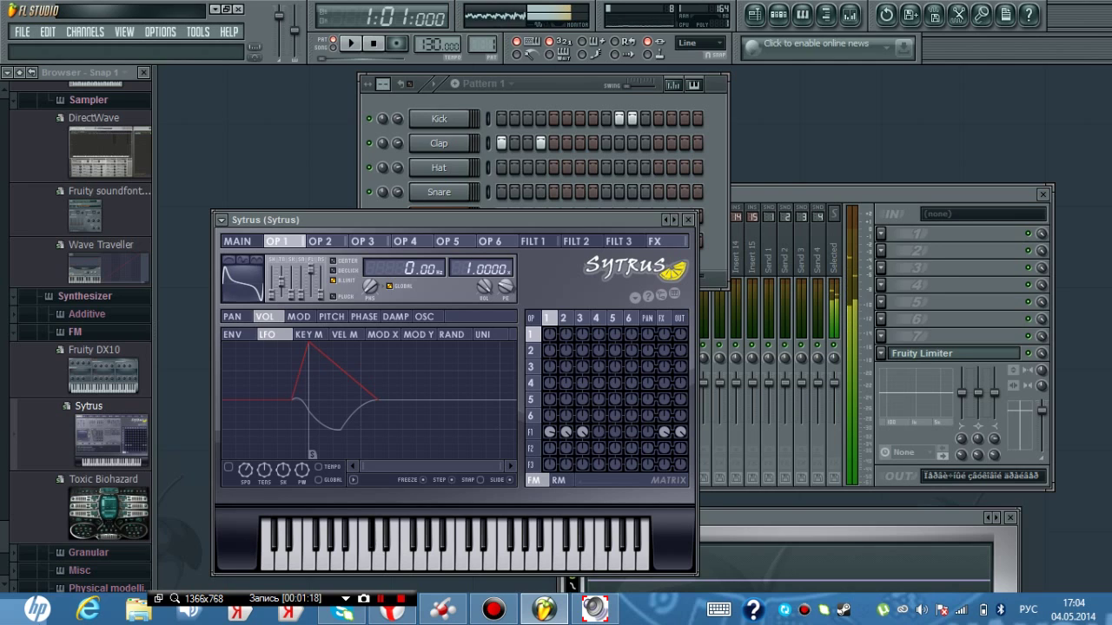
Try the upper-octave notes C sharp, A sharp, B and E, ending with a downward glissando across the synth's on-screen keyboard
{"action": "key", "text": "2"}
{"action": "key", "text": "7"}
{"action": "key", "text": "u"}
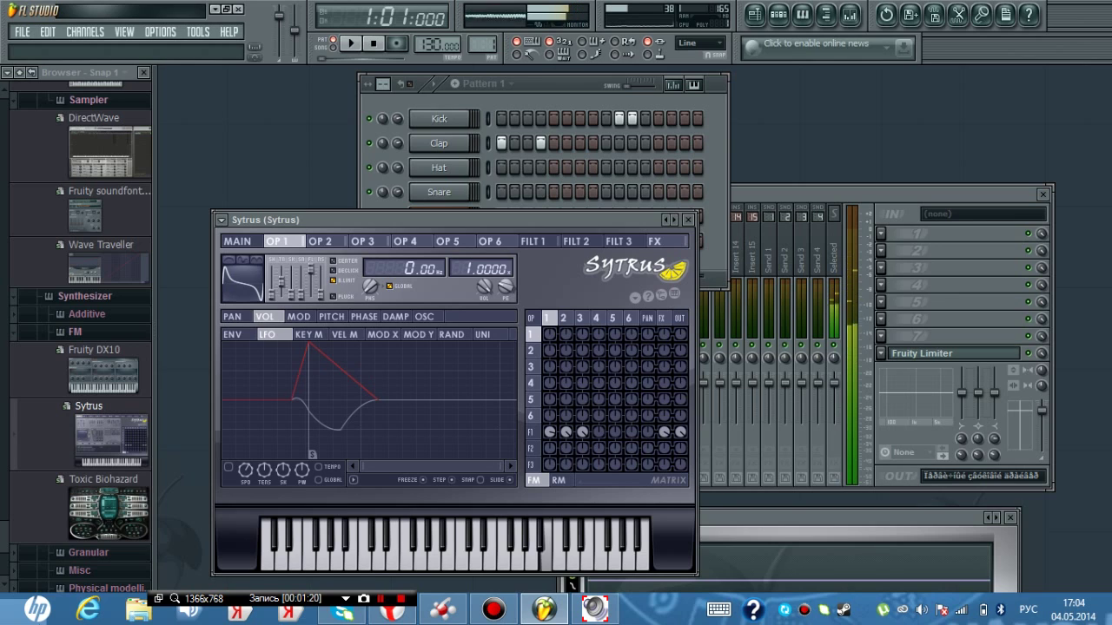
{"action": "key", "text": "e"}
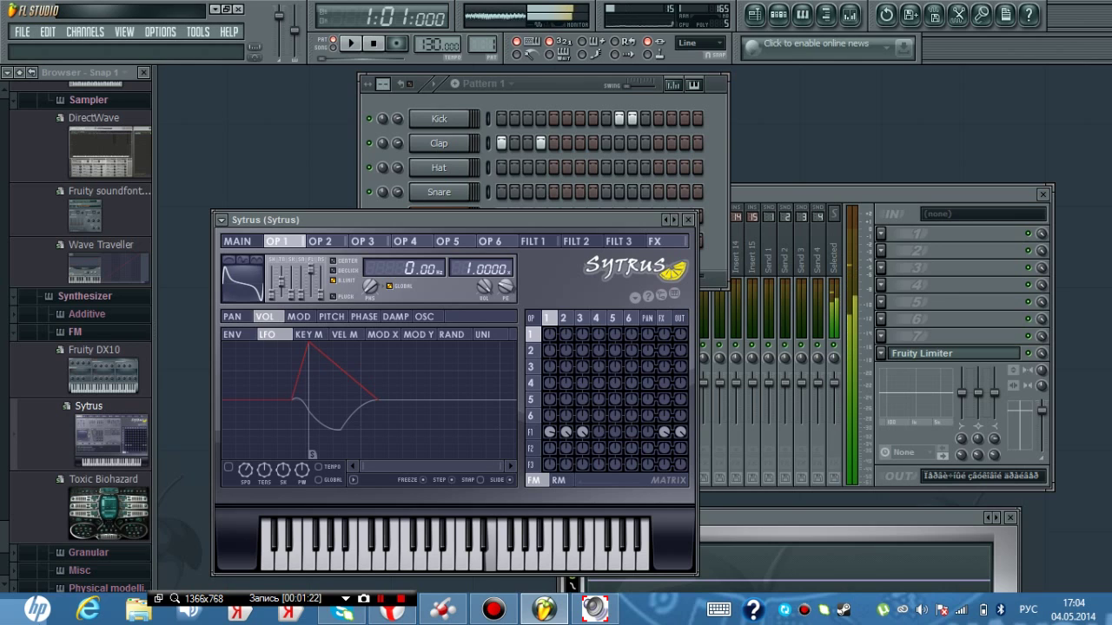
{"action": "left_click_drag", "start_coordinate": [491, 549], "coordinate": [337, 556]}
Play a rising phrase of D, E, G and A on the Sytrus synth
{"action": "key", "text": "w"}
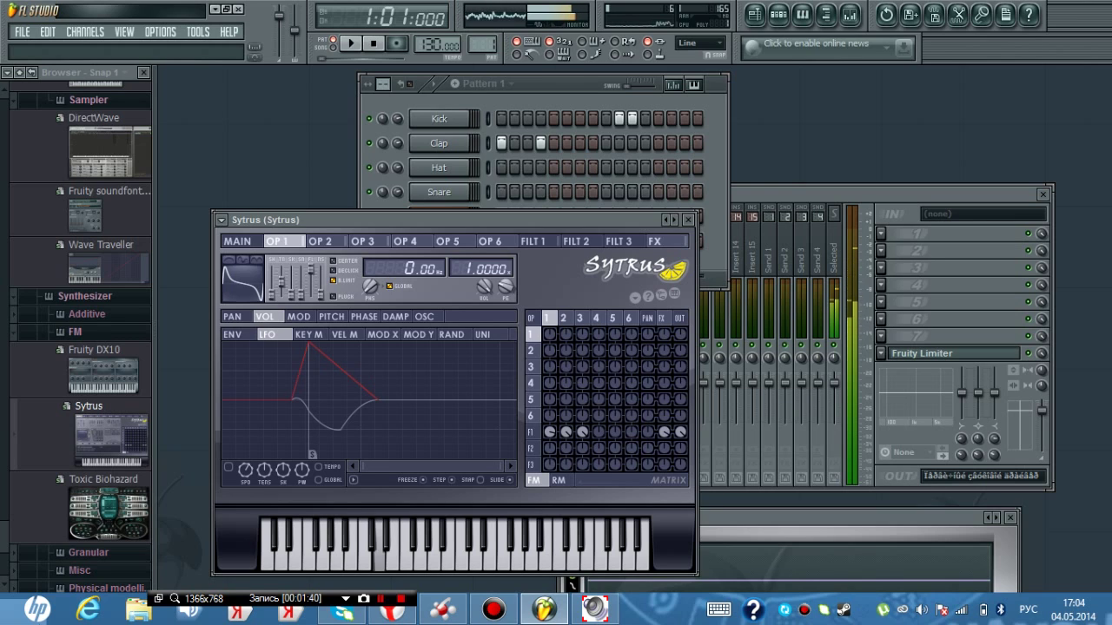
{"action": "key", "text": "e"}
{"action": "key", "text": "t"}
{"action": "key", "text": "y"}
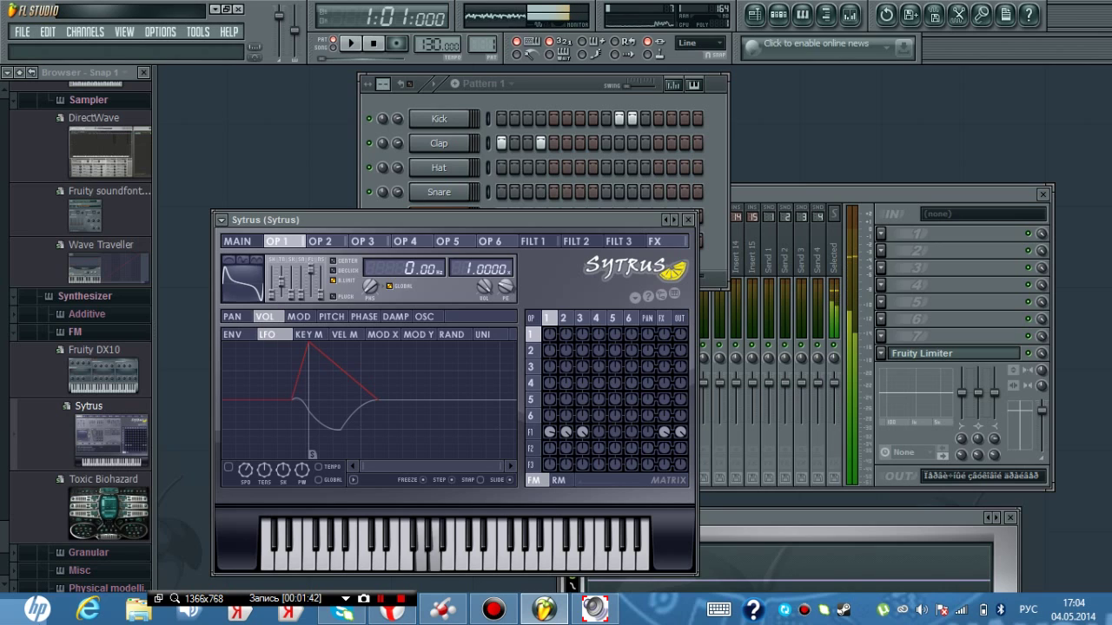
Play F, C, G, F and B on the Sytrus synth, followed by the higher F, D and B
{"action": "key", "text": "bracketleft"}
{"action": "key", "text": "i"}
{"action": "key", "text": "t"}
{"action": "key", "text": "r"}
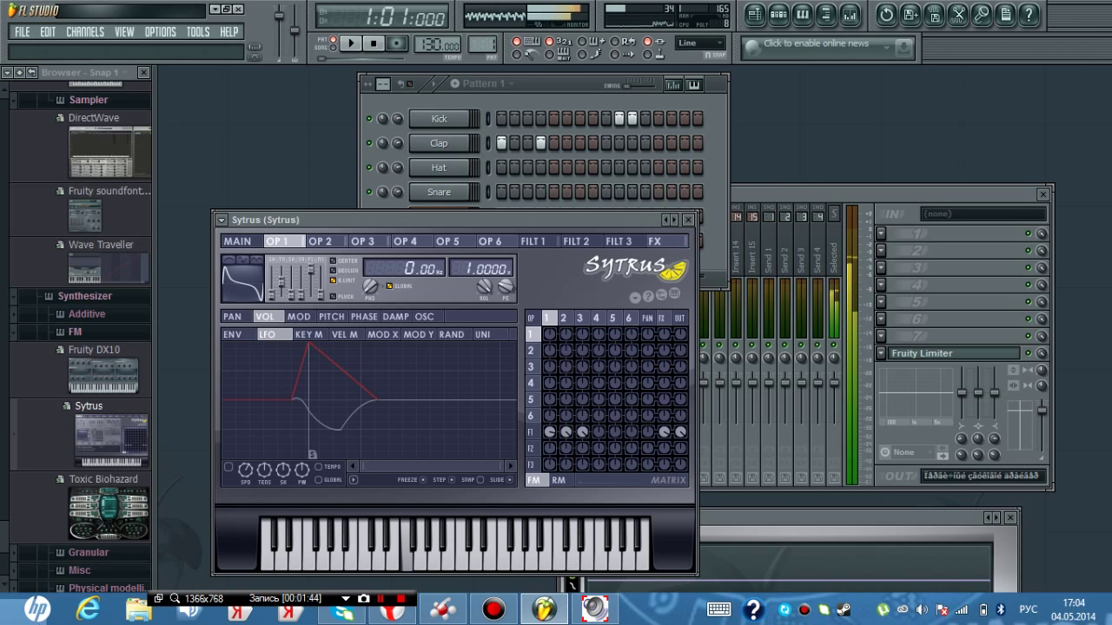
{"action": "key", "text": "u"}
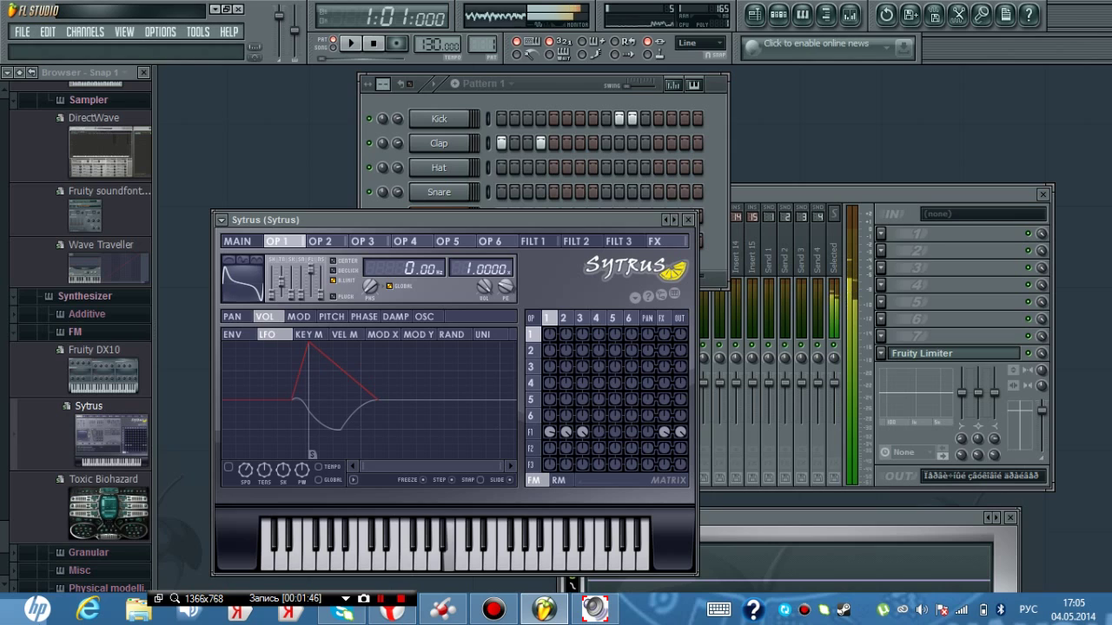
{"action": "key", "text": "bracketleft"}
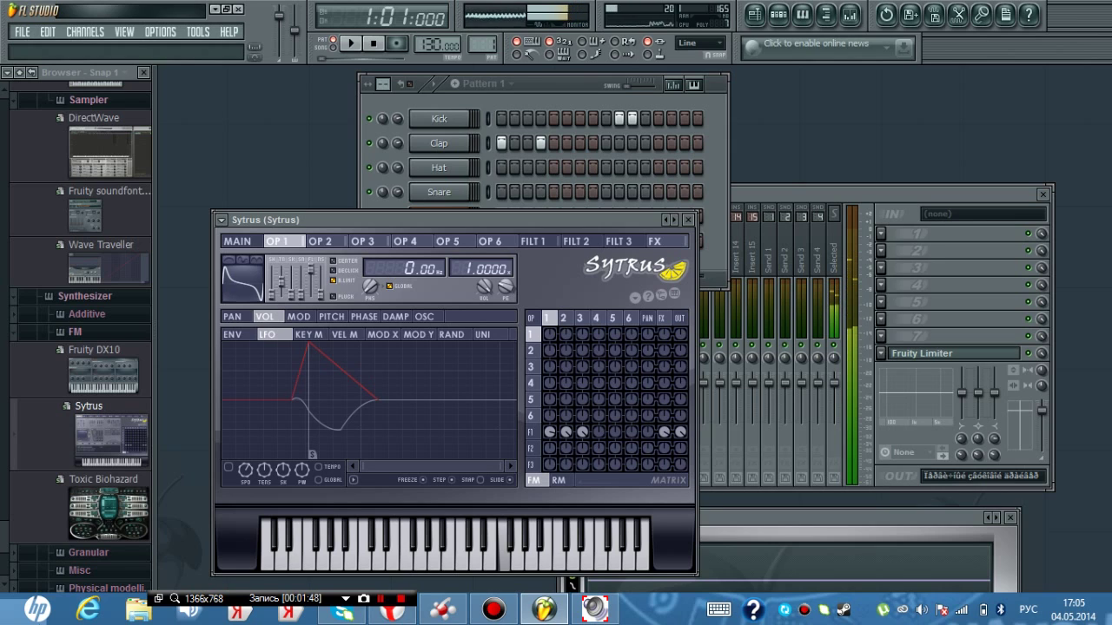
{"action": "key", "text": "o"}
{"action": "key", "text": "u"}
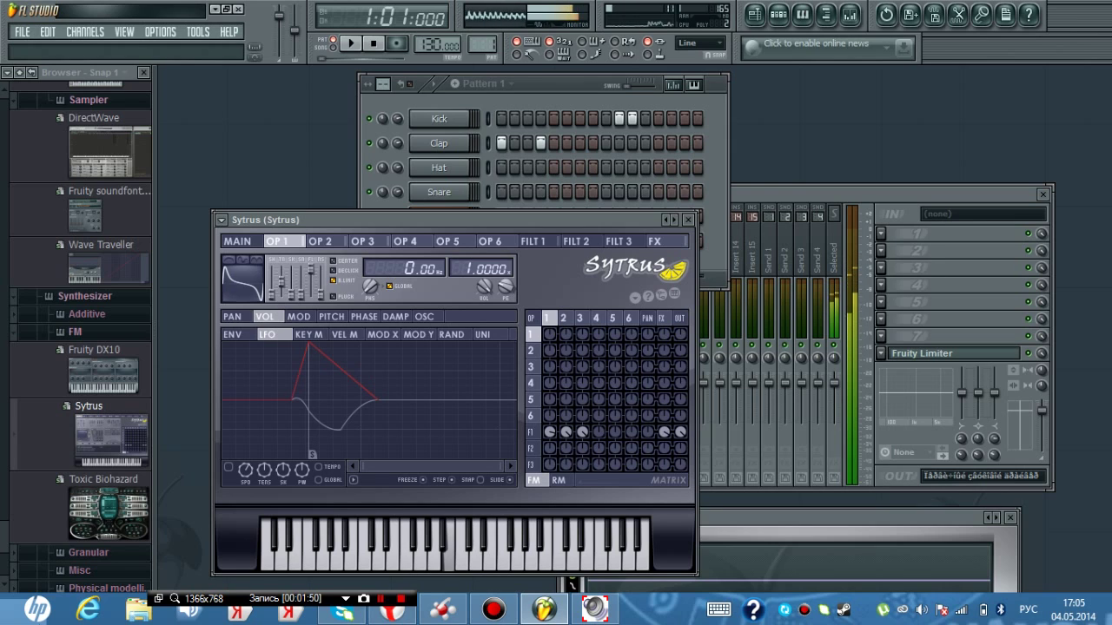
Play a descending B, A, F, C phrase, followed by a climb from the lower B through D, F, G and A to B
{"action": "key", "text": "u"}
{"action": "key", "text": "y"}
{"action": "key", "text": "r"}
{"action": "key", "text": "q"}
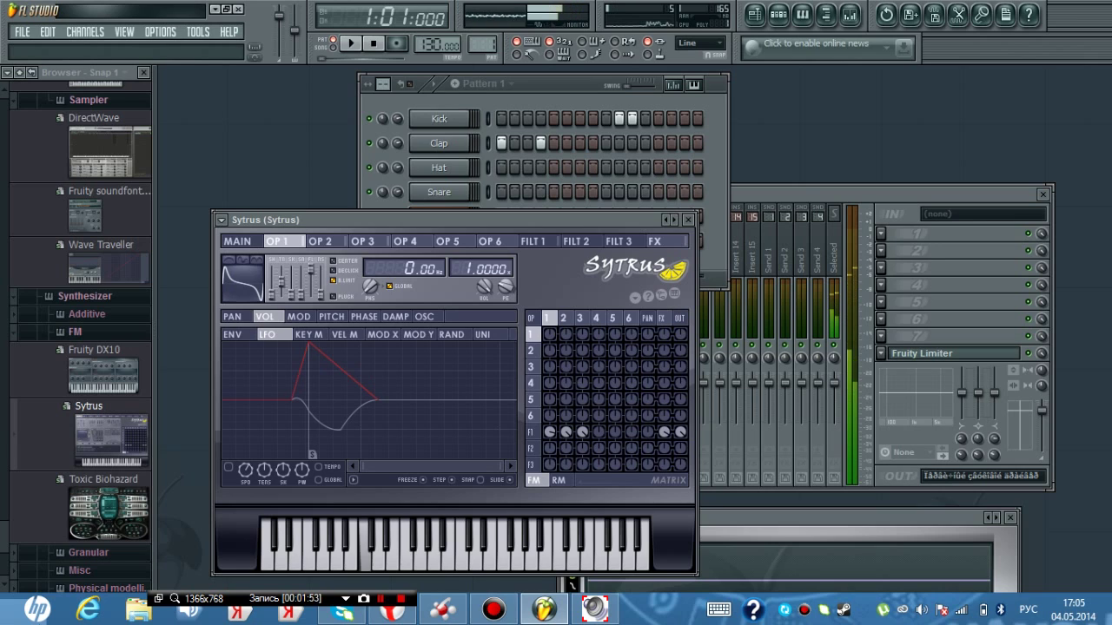
{"action": "key", "text": "m"}
{"action": "key", "text": "w"}
{"action": "key", "text": "r"}
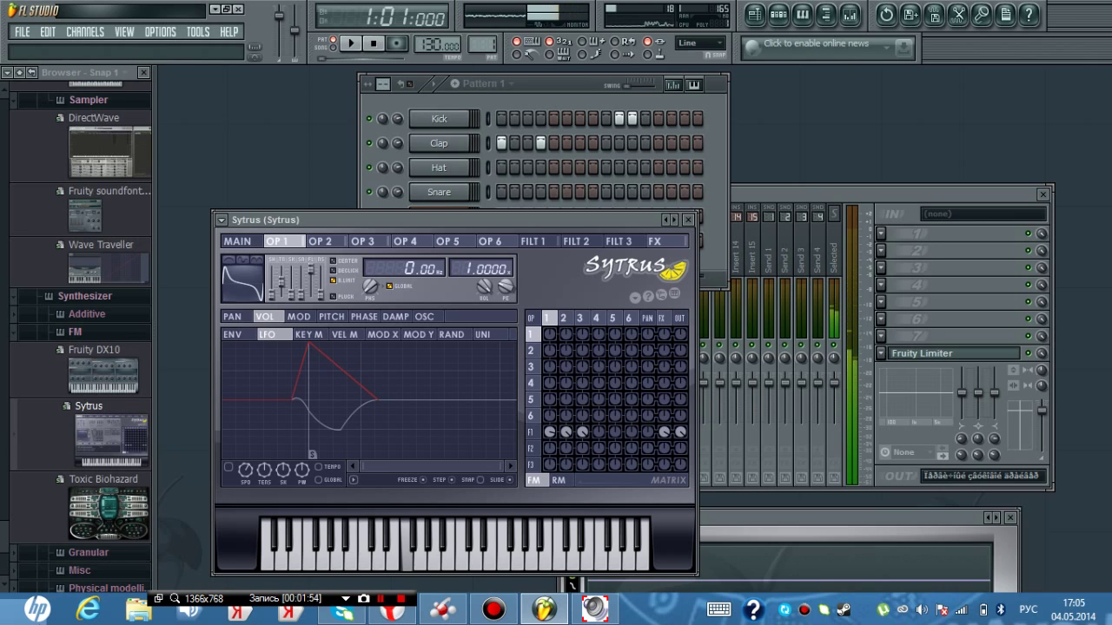
{"action": "key", "text": "t"}
{"action": "key", "text": "y"}
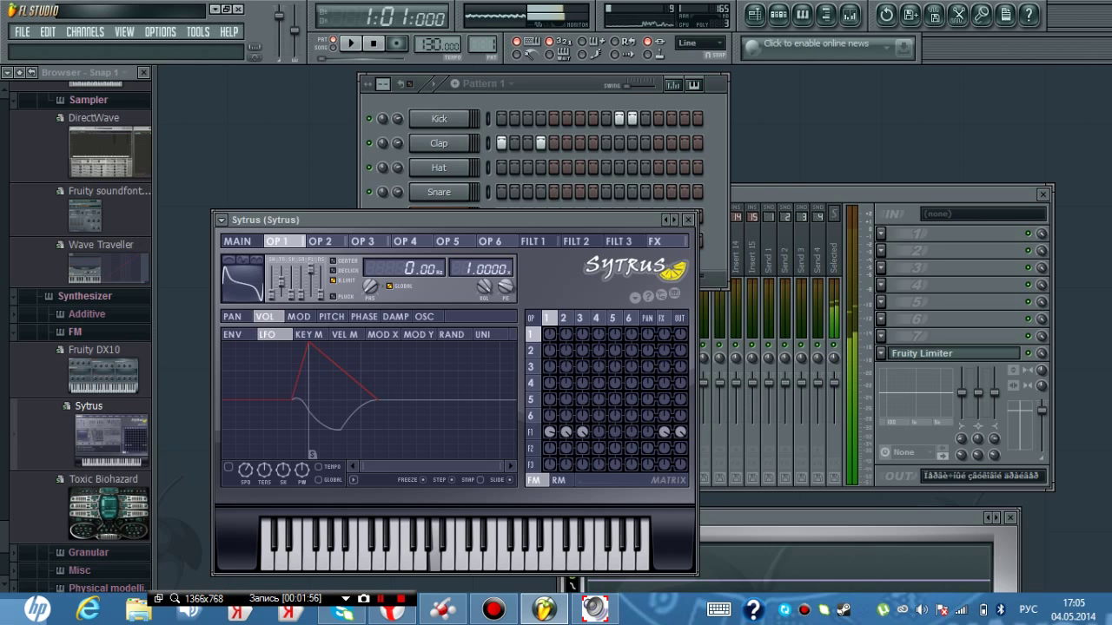
{"action": "key", "text": "u"}
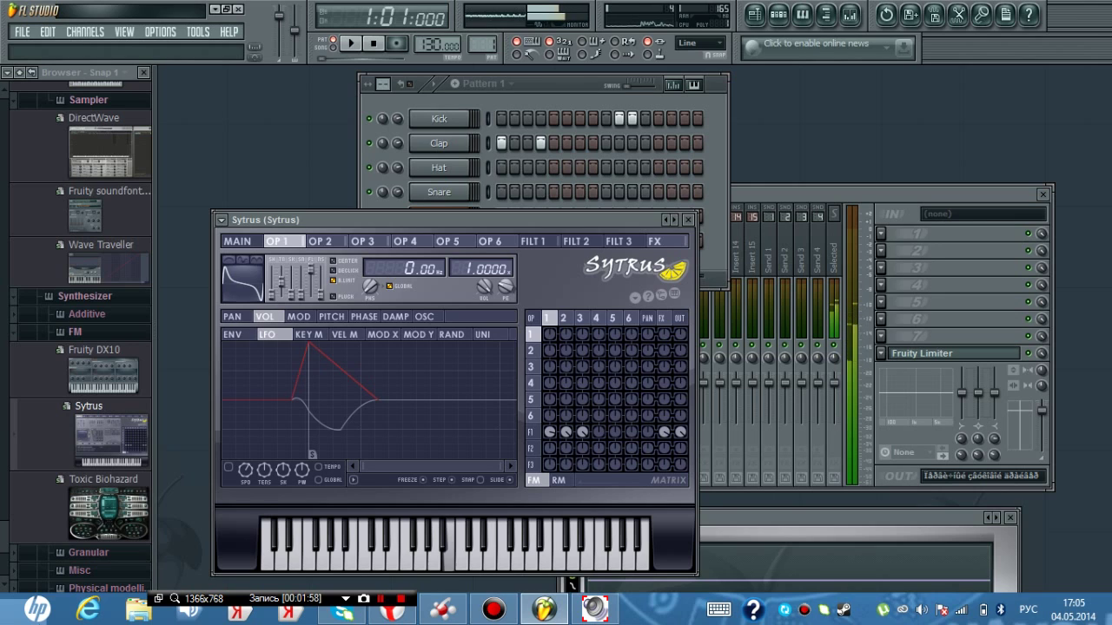
Play a descending phrase of C, A, G, F, D and C
{"action": "key", "text": "i"}
{"action": "key", "text": "y"}
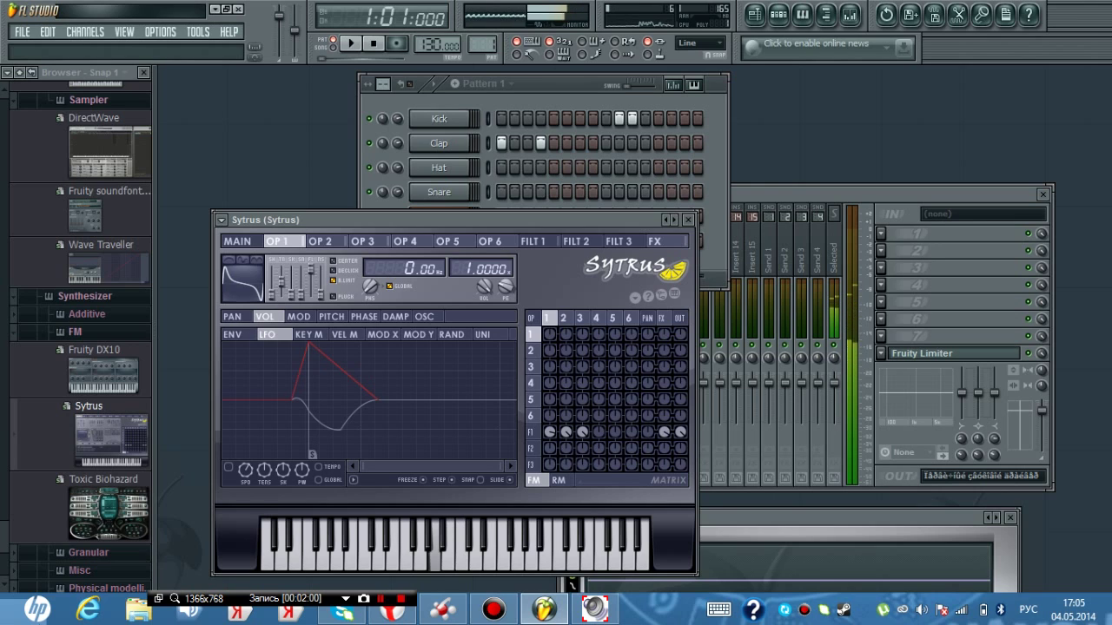
{"action": "key", "text": "t"}
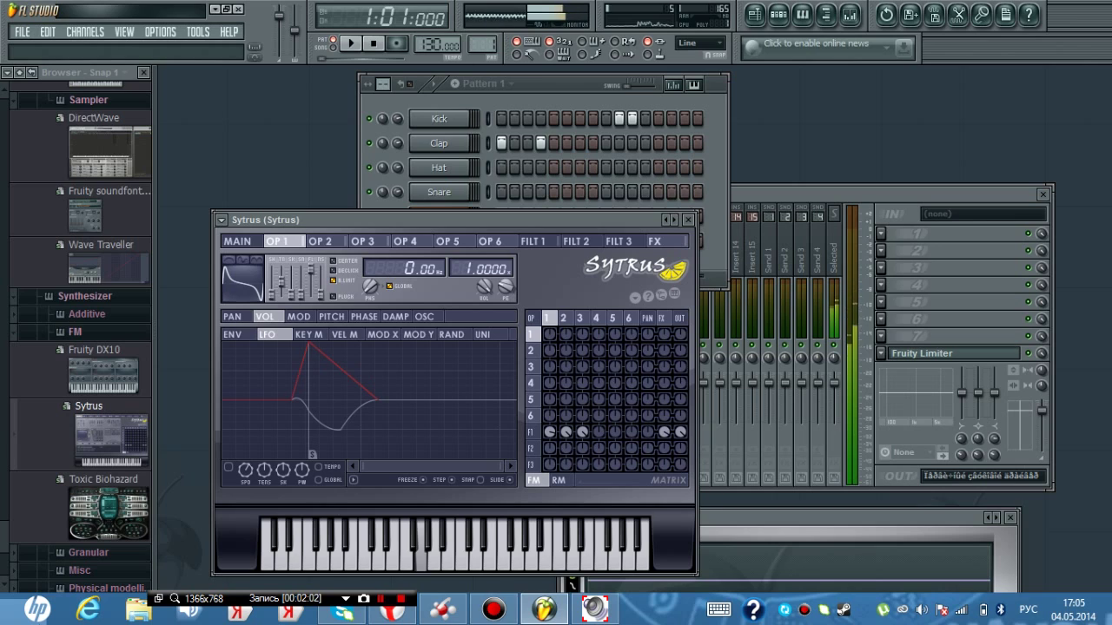
{"action": "key", "text": "r"}
{"action": "key", "text": "w"}
{"action": "key", "text": "q"}
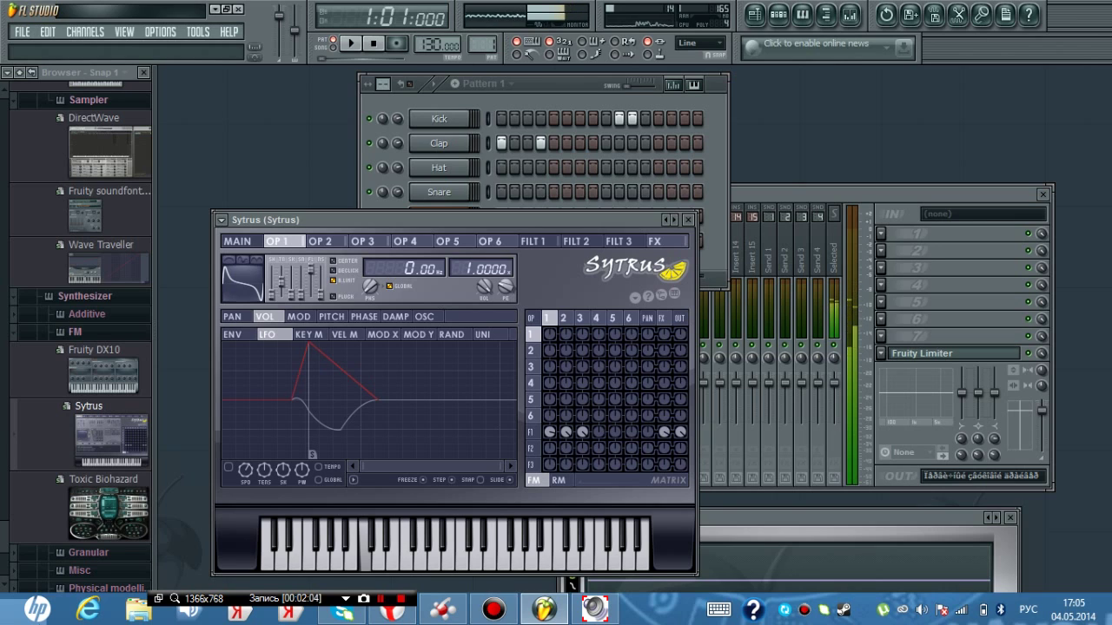
Play D, E, B, C and low B, ending with a glissando across the on-screen keyboard up to C and back to B
{"action": "key", "text": "w"}
{"action": "key", "text": "e"}
{"action": "key", "text": "u"}
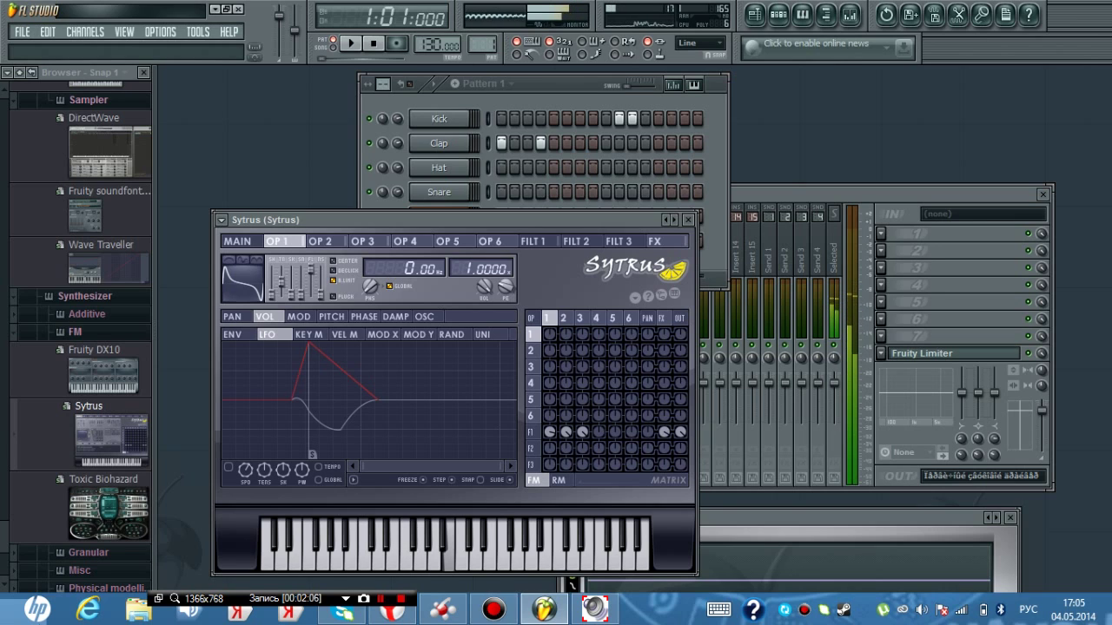
{"action": "key", "text": "q"}
{"action": "key", "text": "m"}
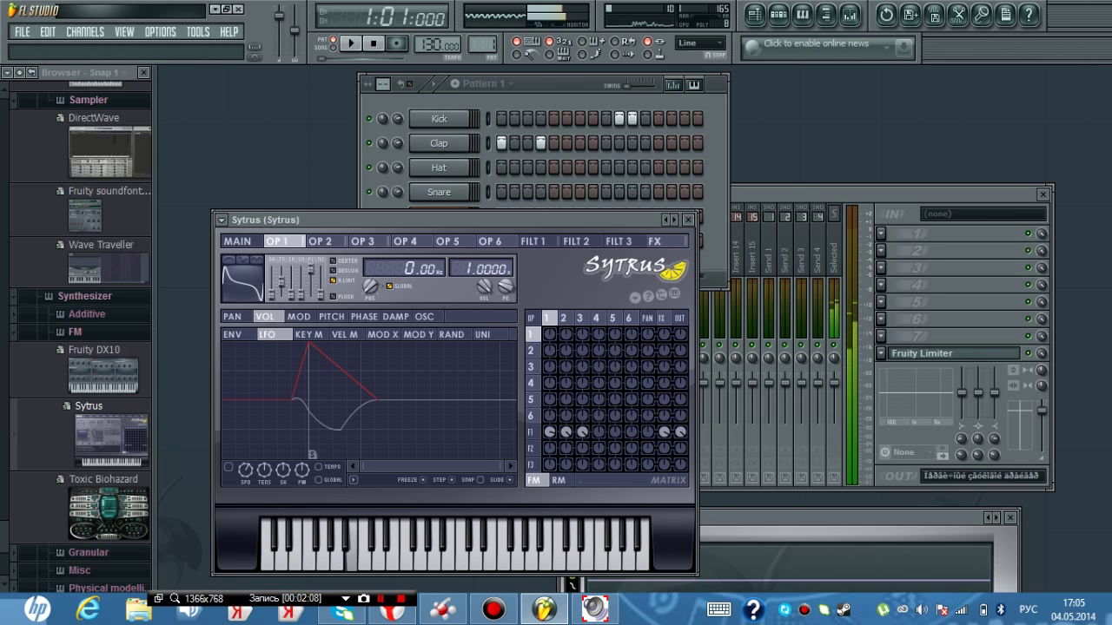
{"action": "left_click_drag", "start_coordinate": [351, 559], "coordinate": [462, 560]}
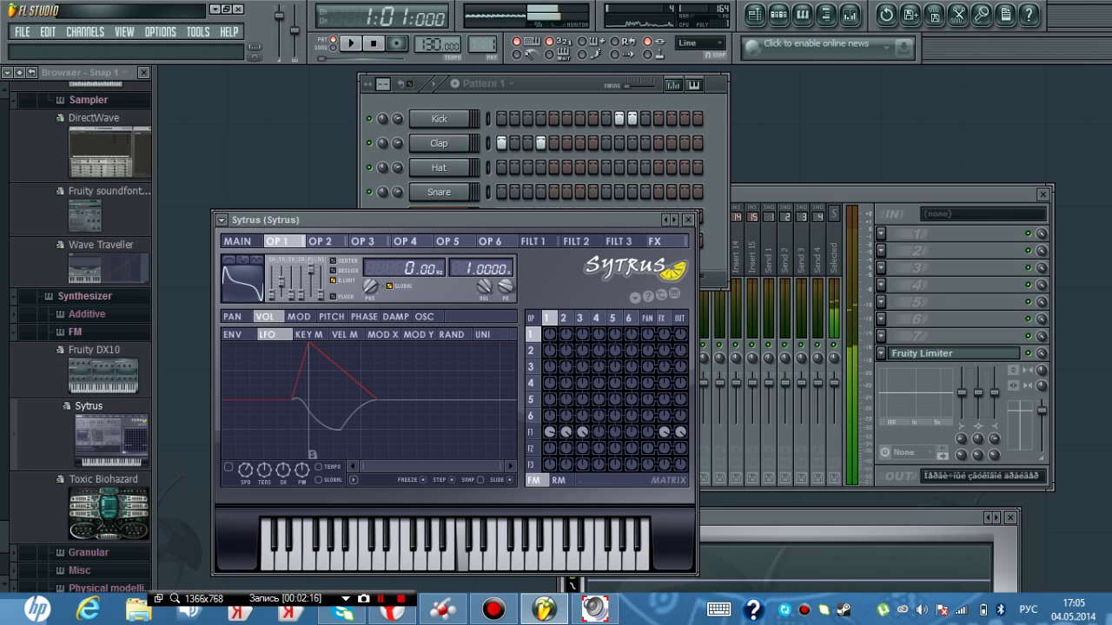
{"action": "mouse_move", "coordinate": [462, 559]}
{"action": "left_mouse_down"}
{"action": "mouse_move", "coordinate": [420, 559]}
{"action": "mouse_move", "coordinate": [490, 559]}
{"action": "mouse_move", "coordinate": [448, 560]}
{"action": "left_mouse_up"}
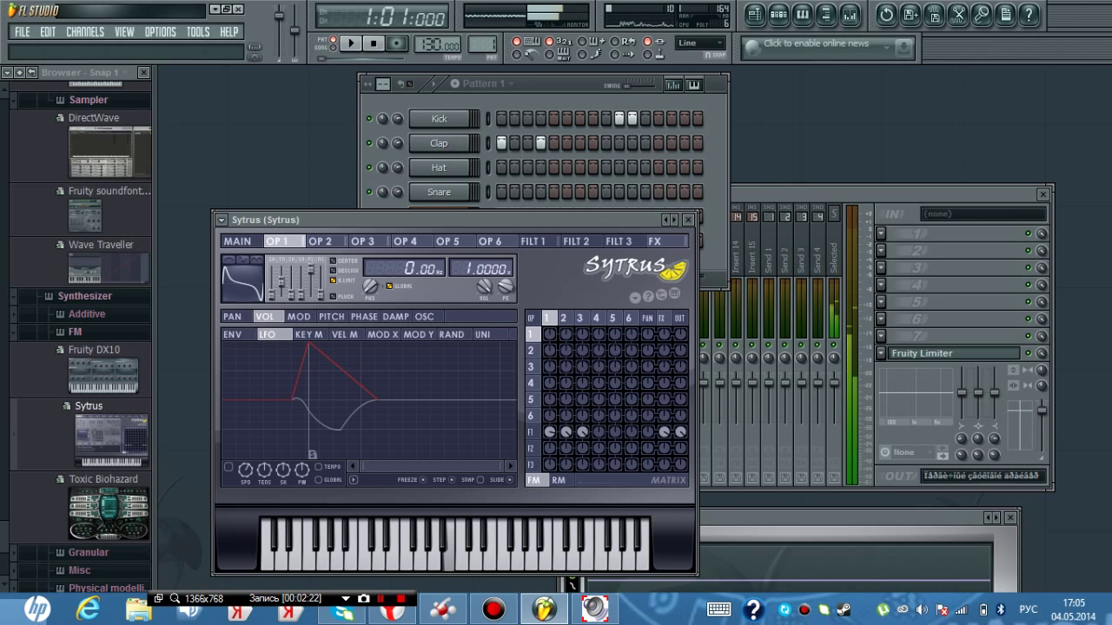
Play G sharp, G and F in the middle octave, followed by a rising A, C, D
{"action": "key", "text": "h"}
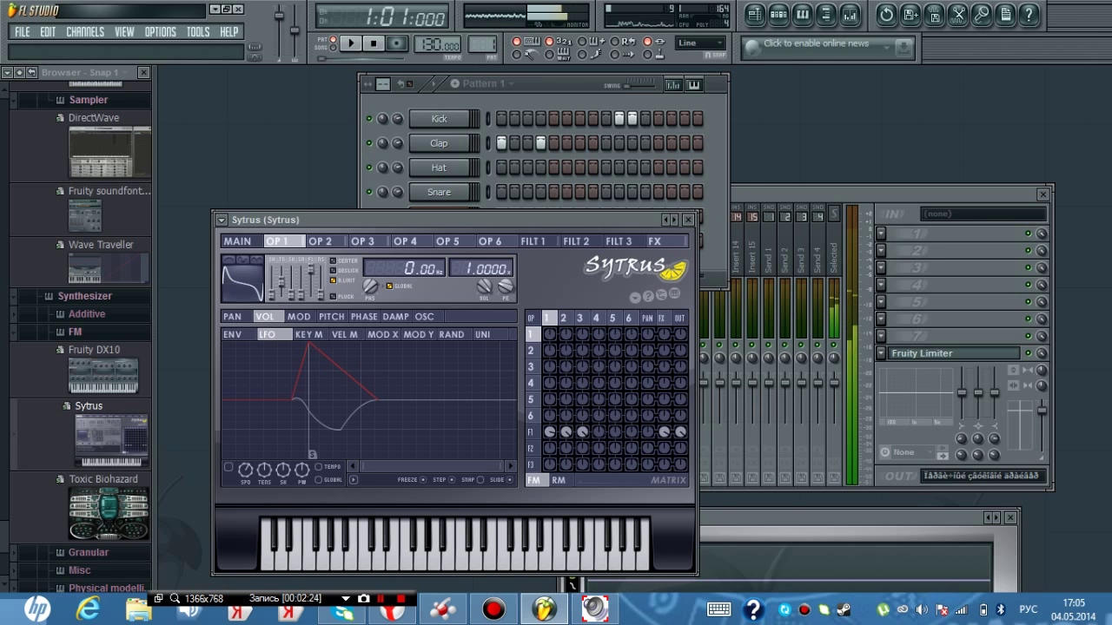
{"action": "key", "text": "b"}
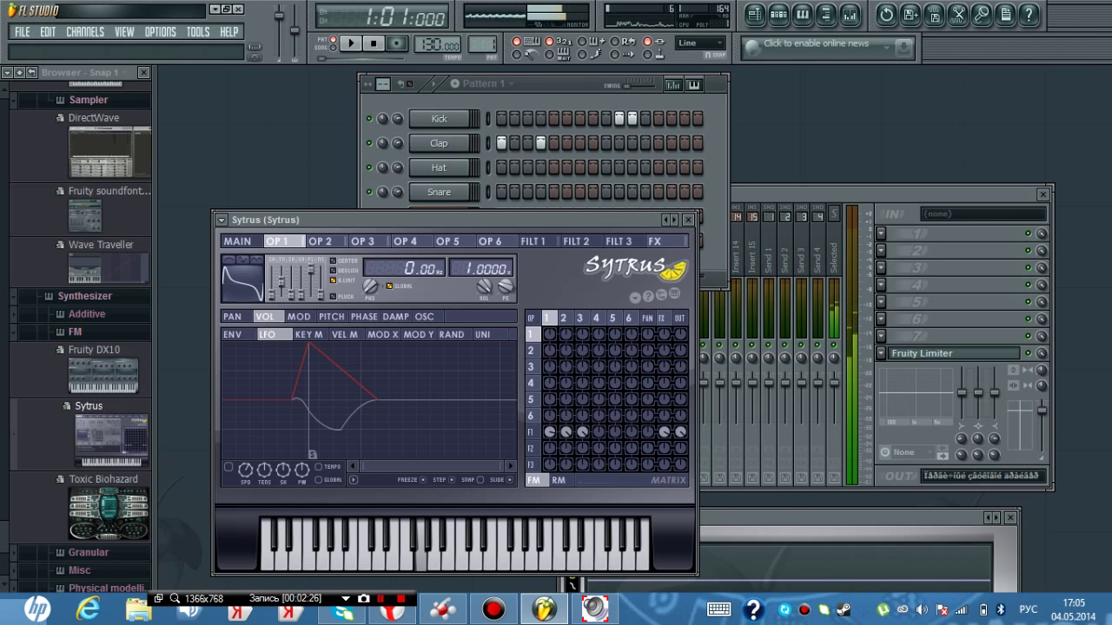
{"action": "key", "text": "v"}
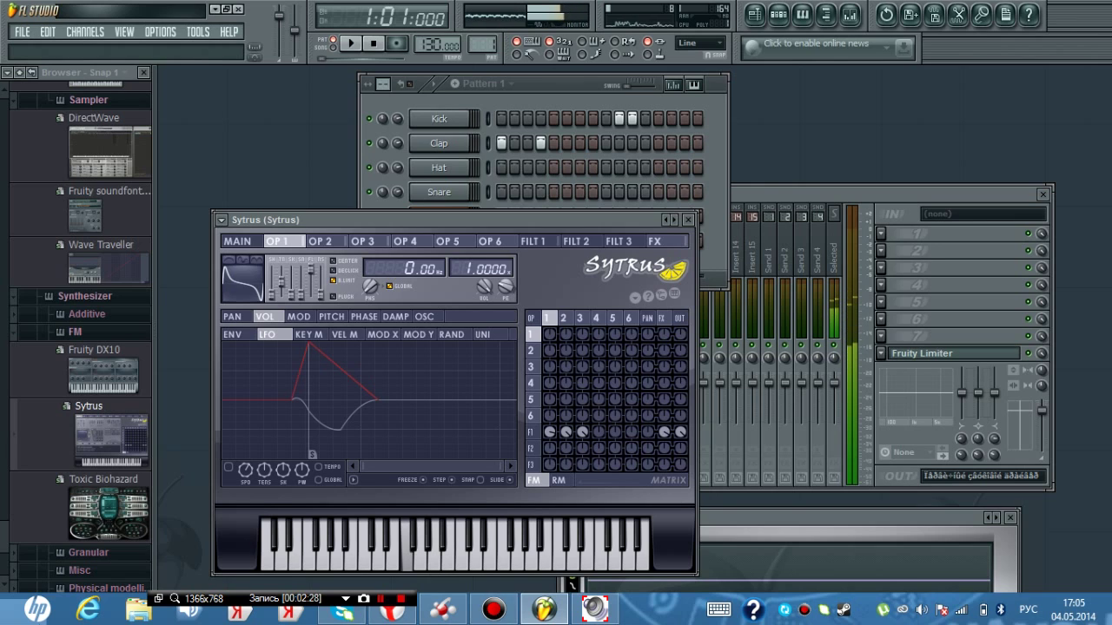
{"action": "key", "text": "n"}
{"action": "key", "text": "comma"}
{"action": "key", "text": "period"}
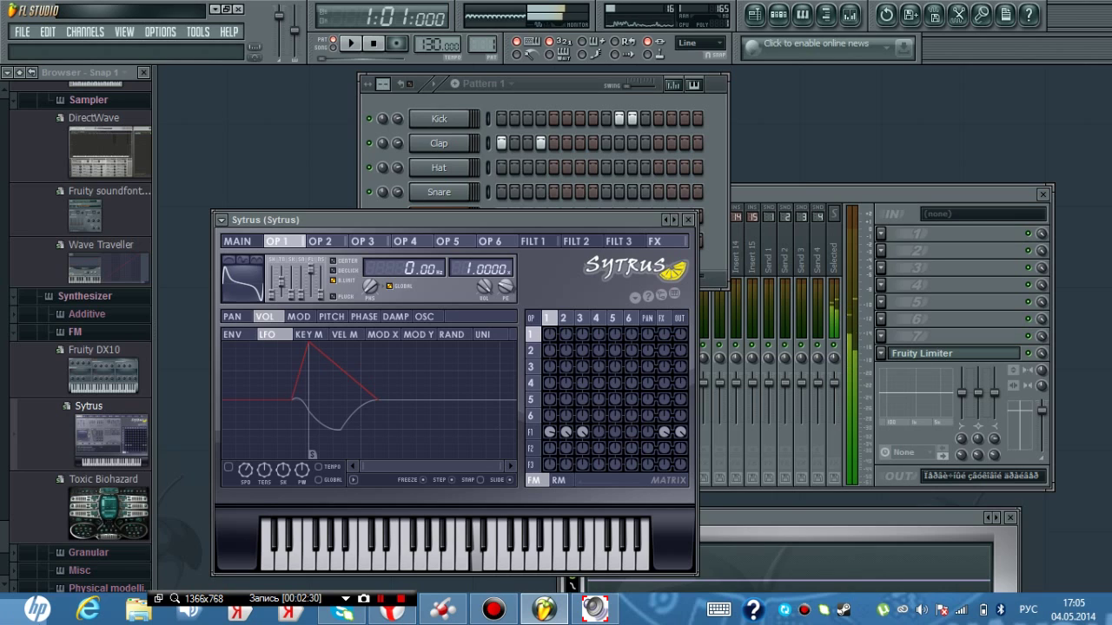
Play G, B and C, and descend through A, G and E to D
{"action": "key", "text": "b"}
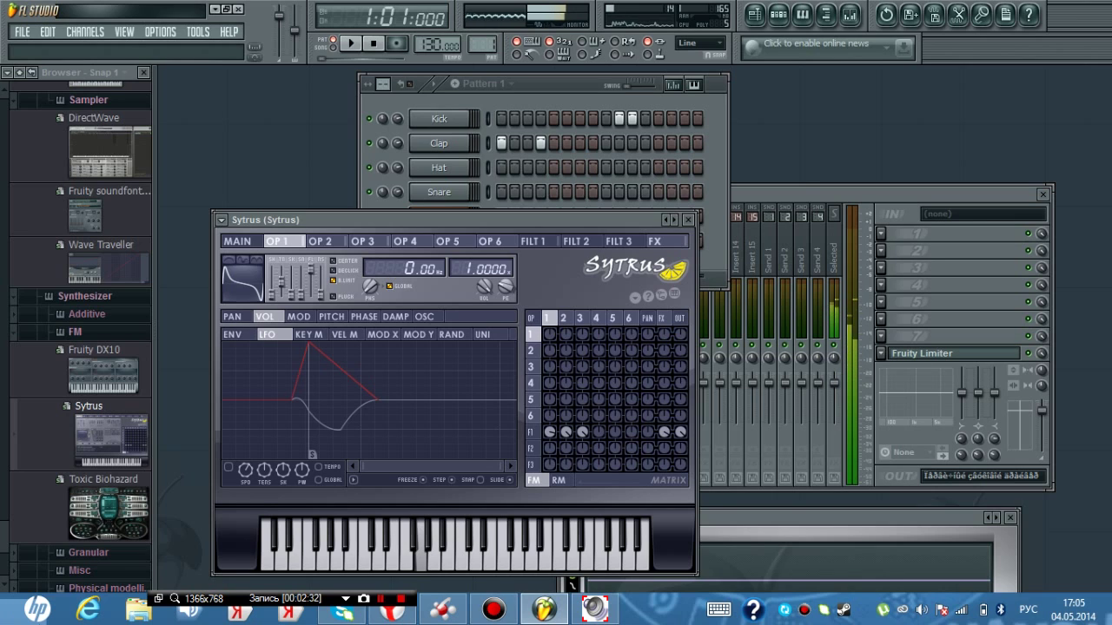
{"action": "key", "text": "m"}
{"action": "key", "text": "comma"}
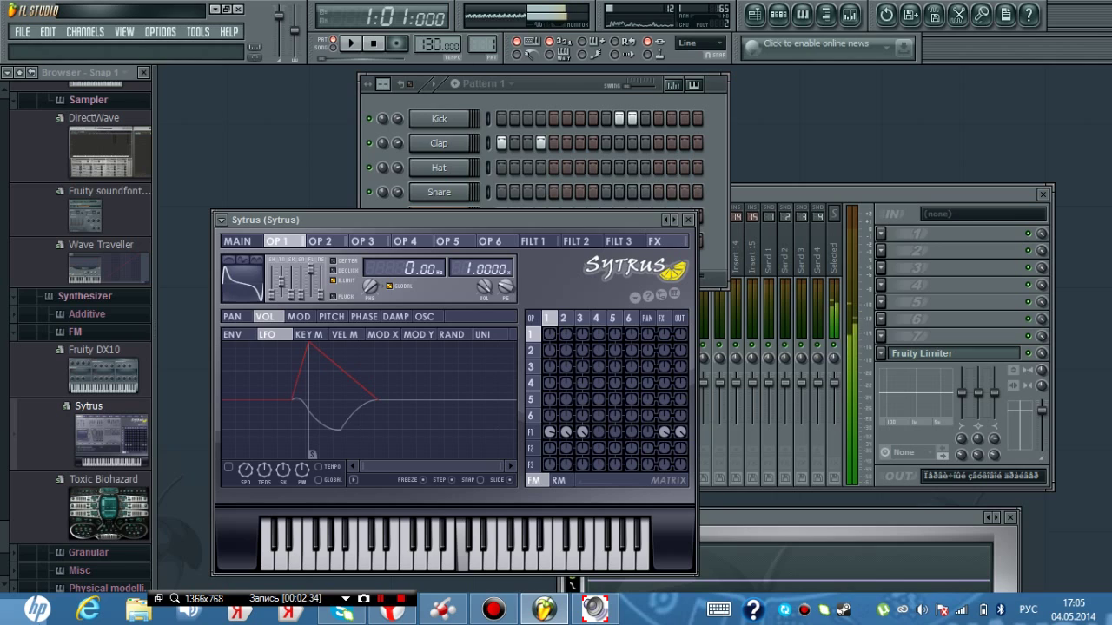
{"action": "key", "text": "n"}
{"action": "key", "text": "b"}
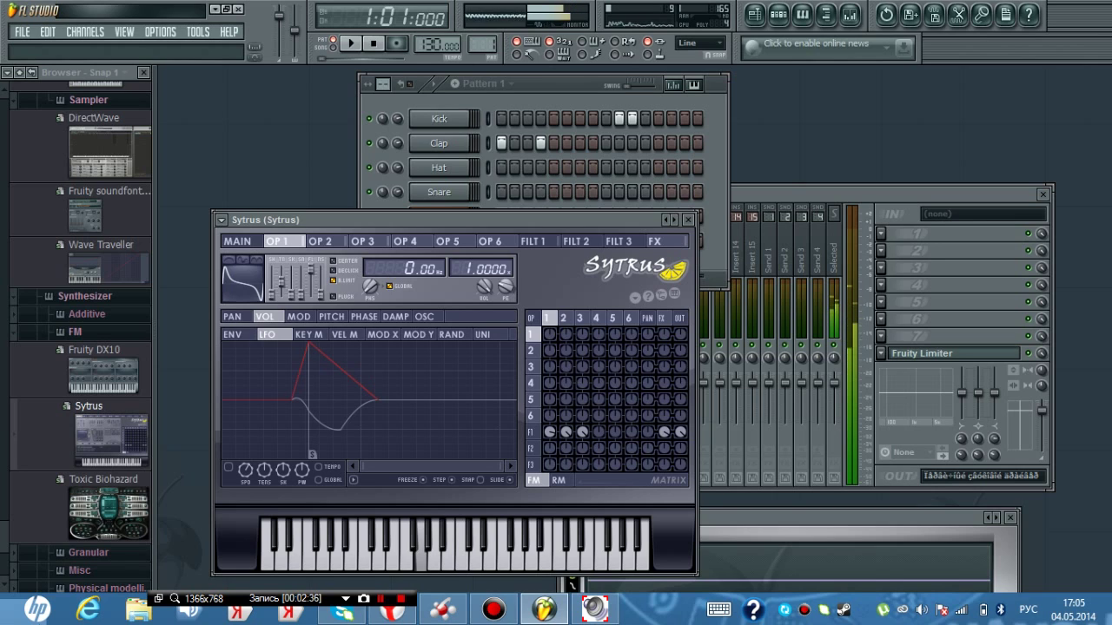
{"action": "key", "text": "c"}
{"action": "key", "text": "x"}
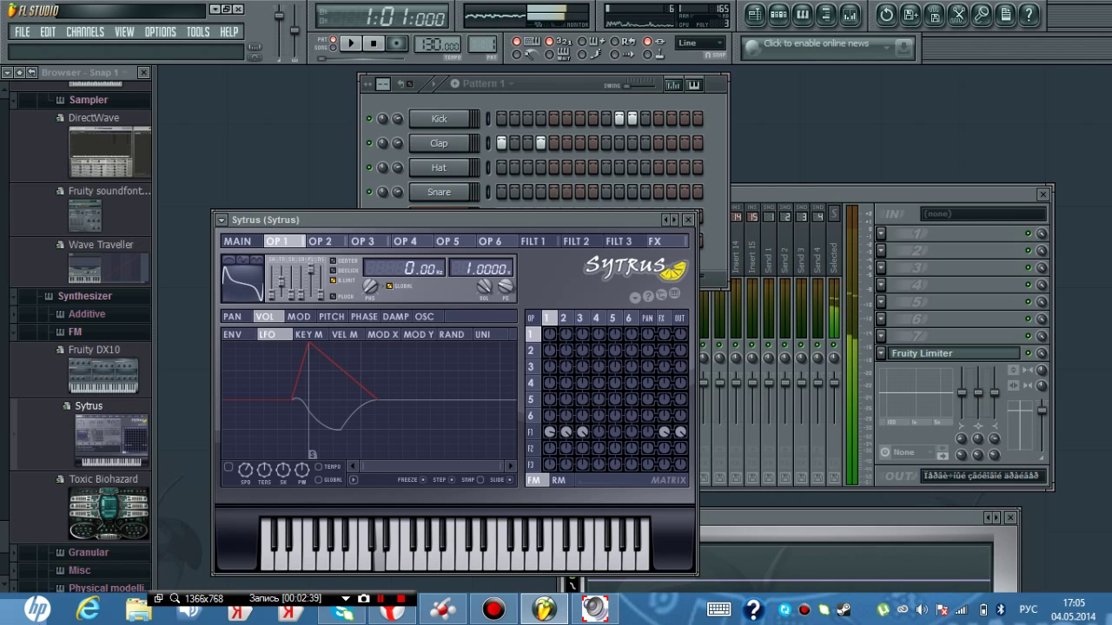
Play a rising phrase of E, G, B, D and G into the higher octave
{"action": "key", "text": "c"}
{"action": "key", "text": "b"}
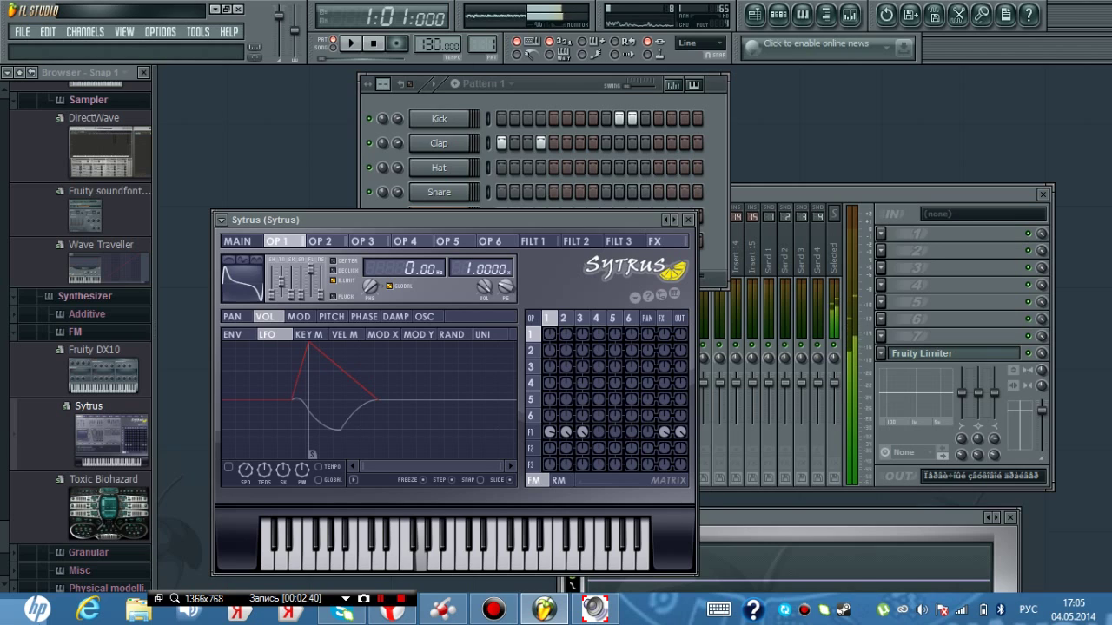
{"action": "key", "text": "m"}
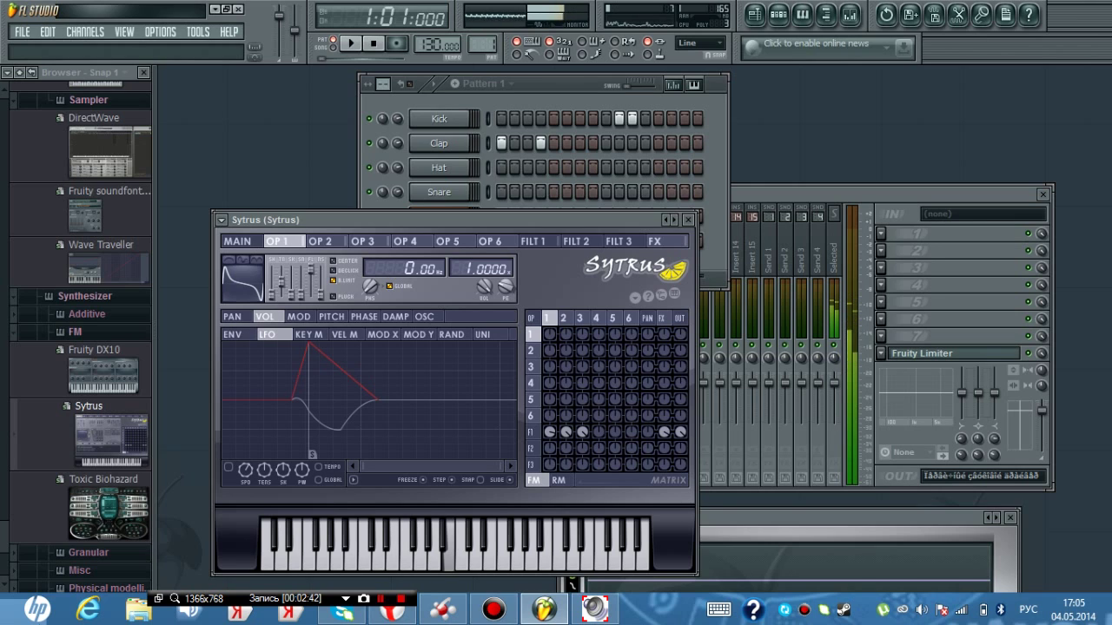
{"action": "key", "text": "w"}
{"action": "key", "text": "t"}
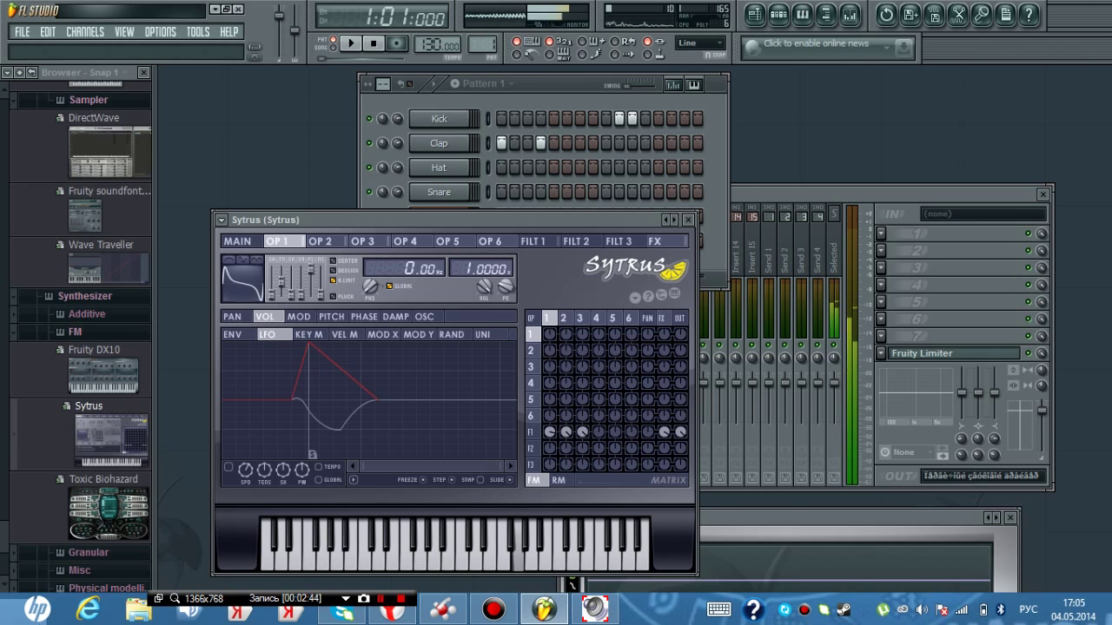
Run down the keyboard through F, C, B, A, G, F, E and D
{"action": "key", "text": "r"}
{"action": "key", "text": "q"}
{"action": "key", "text": "m"}
{"action": "key", "text": "n"}
{"action": "key", "text": "b"}
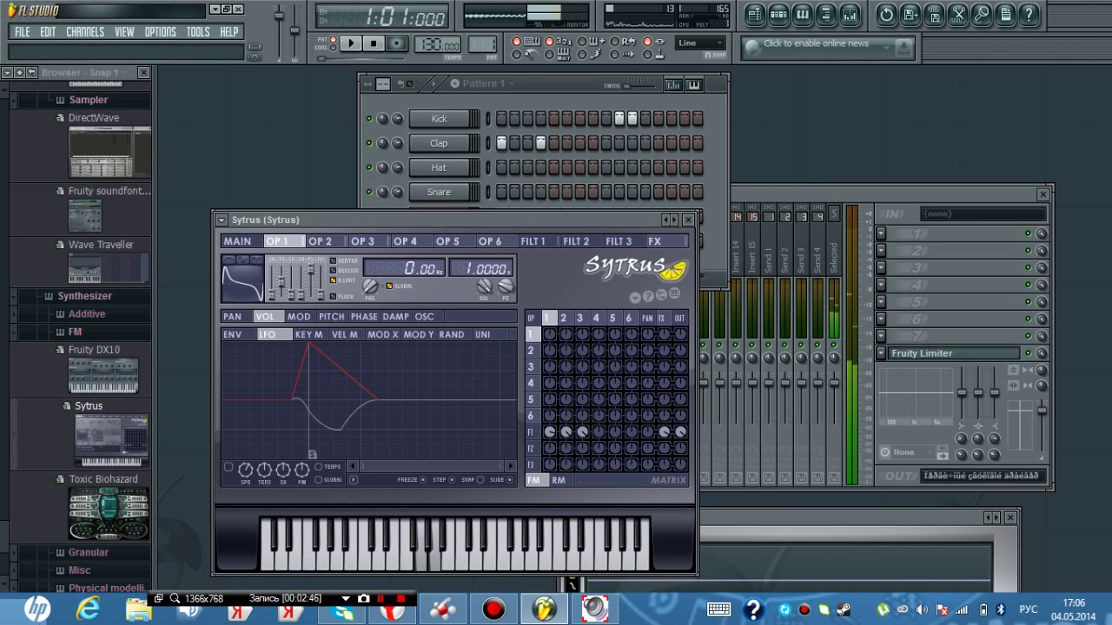
{"action": "key", "text": "v"}
{"action": "key", "text": "c"}
{"action": "key", "text": "x"}
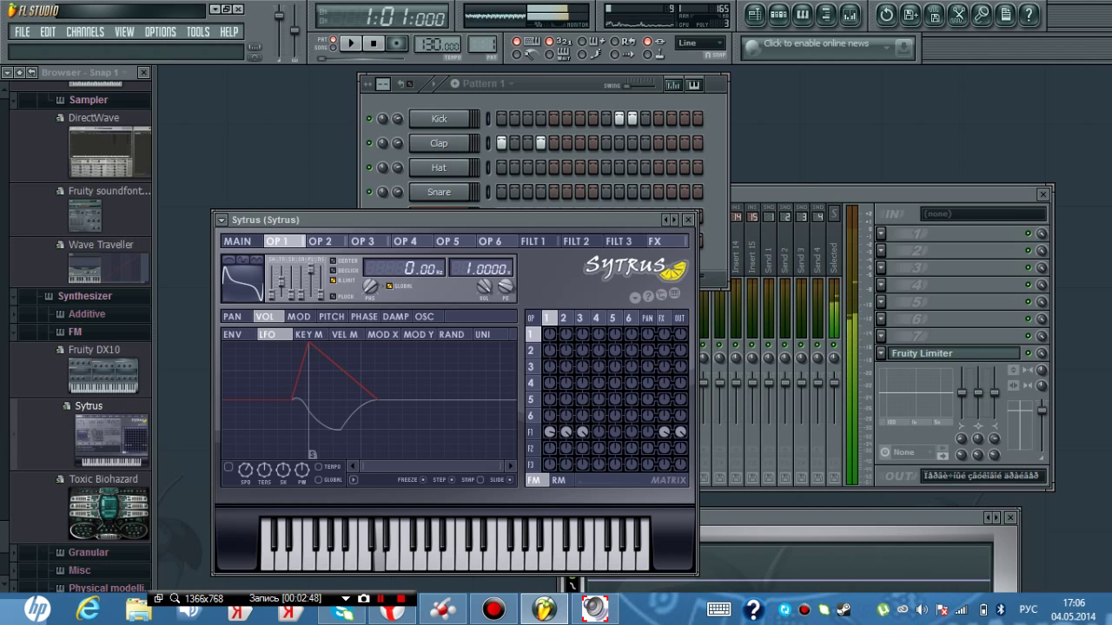
Alternate between G and F, ending on G
{"action": "key", "text": "b"}
{"action": "key", "text": "v"}
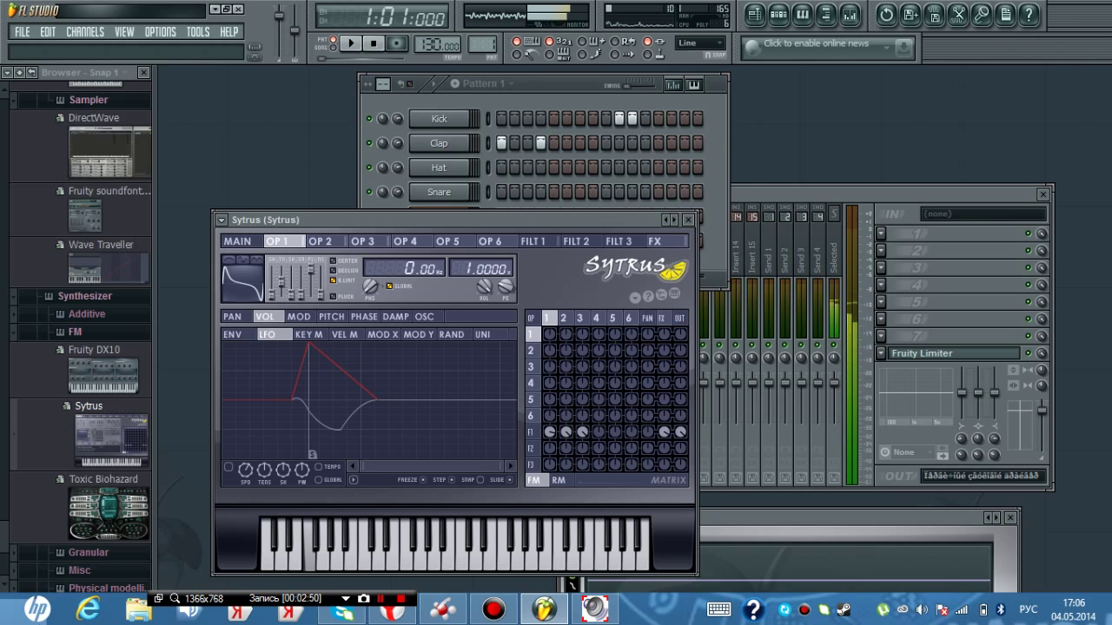
{"action": "key", "text": "b"}
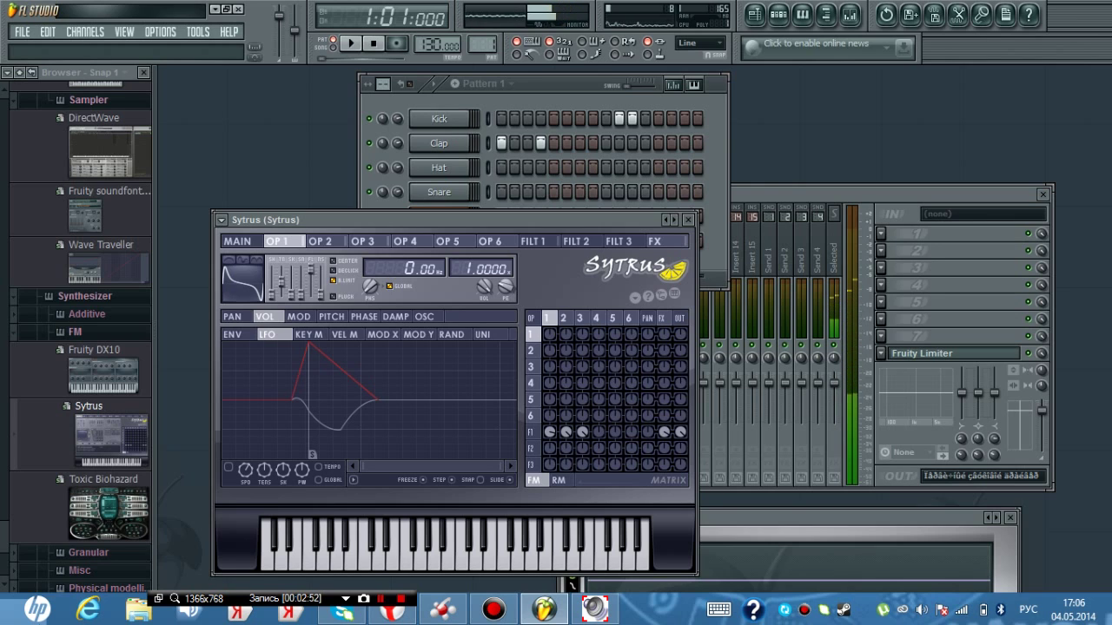
Bring up the step sequencer, return to the Sytrus window, and play E, A, G, F, D, E, F and B
{"action": "key", "text": "F6"}
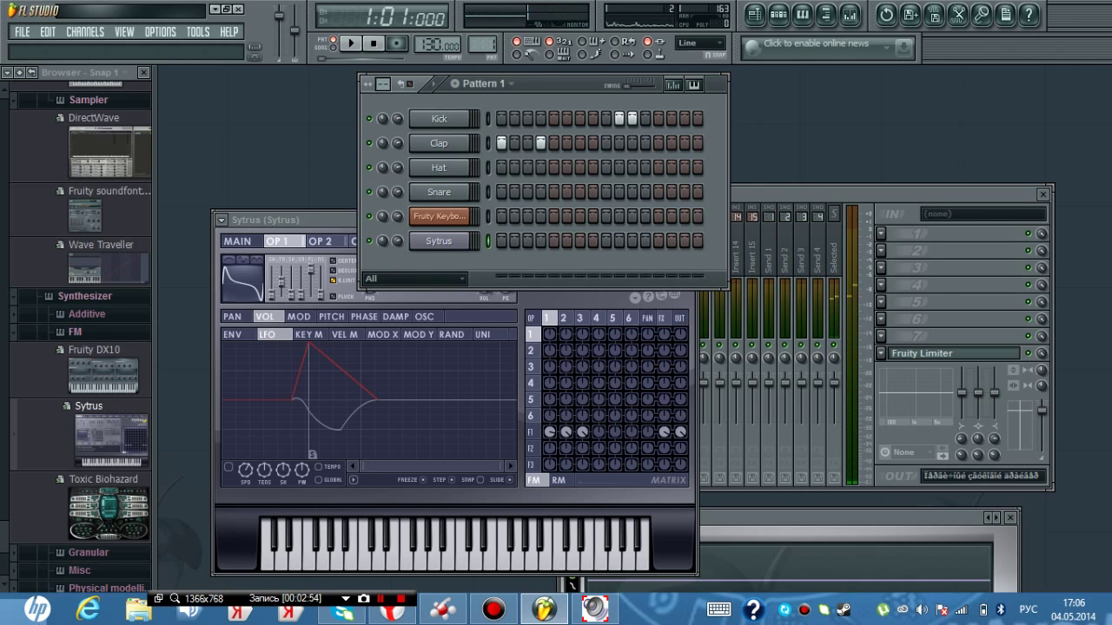
{"action": "key", "text": "Tab"}
{"action": "key", "text": "e"}
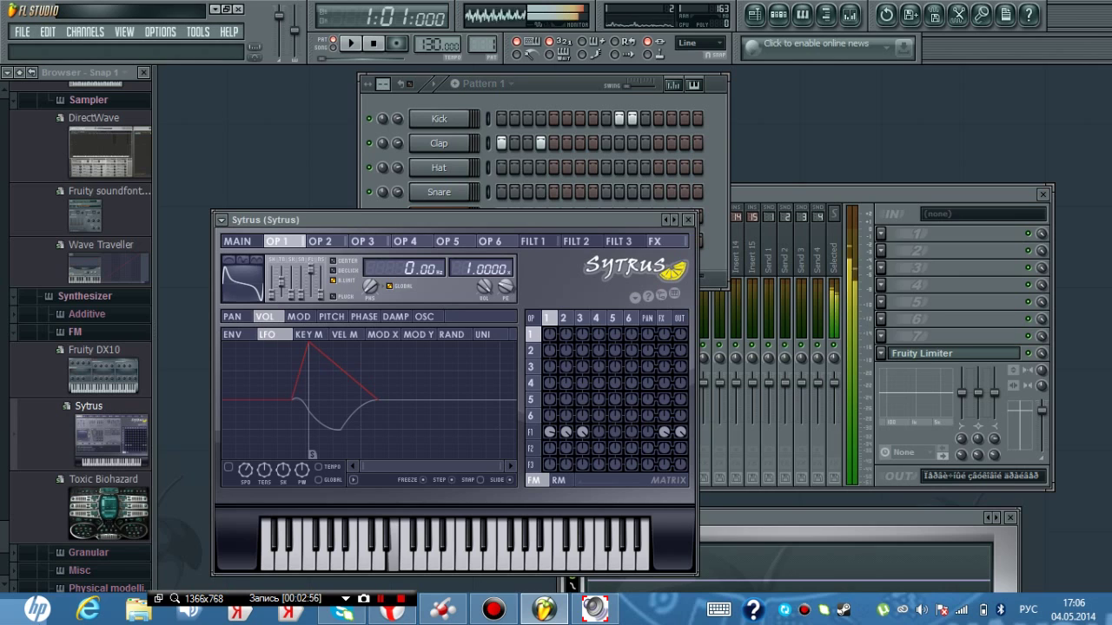
{"action": "key", "text": "y"}
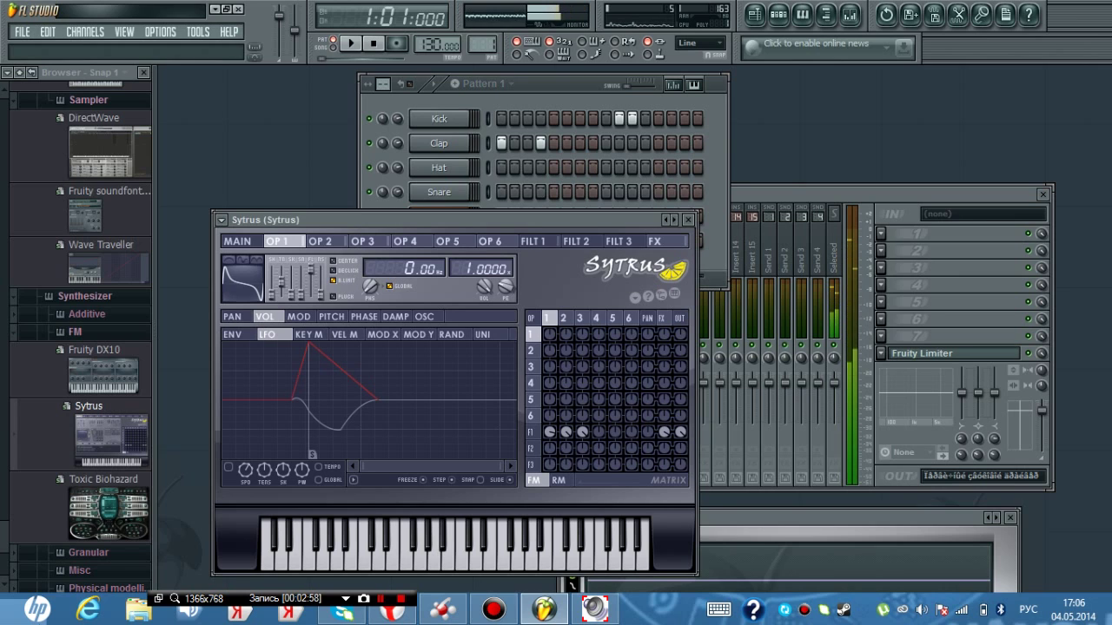
{"action": "key", "text": "t"}
{"action": "key", "text": "r"}
{"action": "key", "text": "w"}
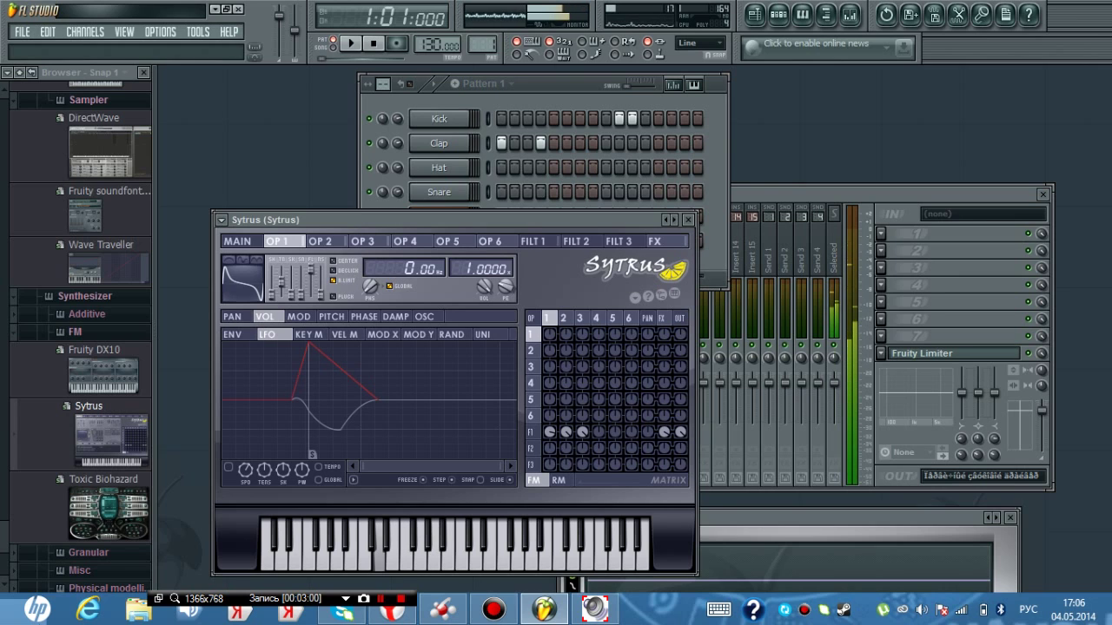
{"action": "key", "text": "e"}
{"action": "key", "text": "r"}
{"action": "key", "text": "u"}
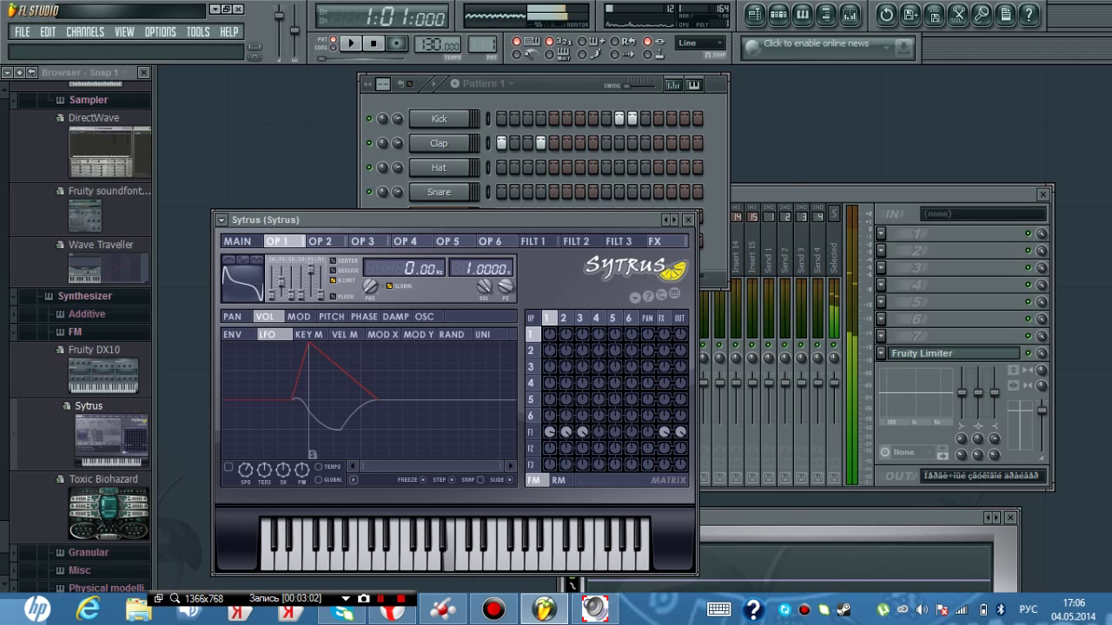
Play B and A, and climb from C through E, F and G up to A and B
{"action": "key", "text": "u"}
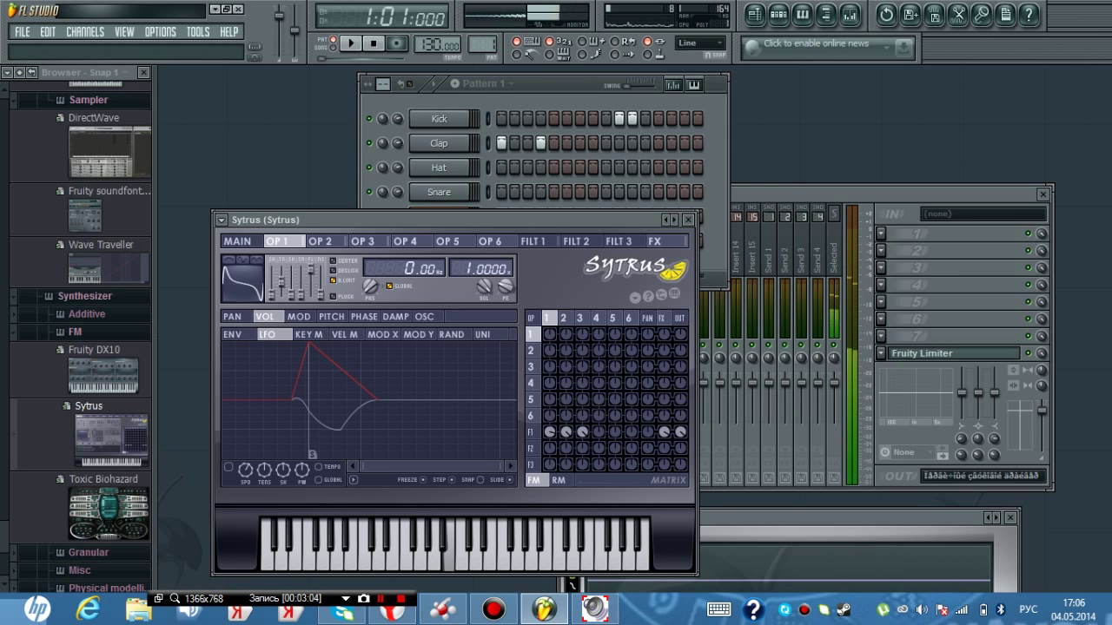
{"action": "key", "text": "y"}
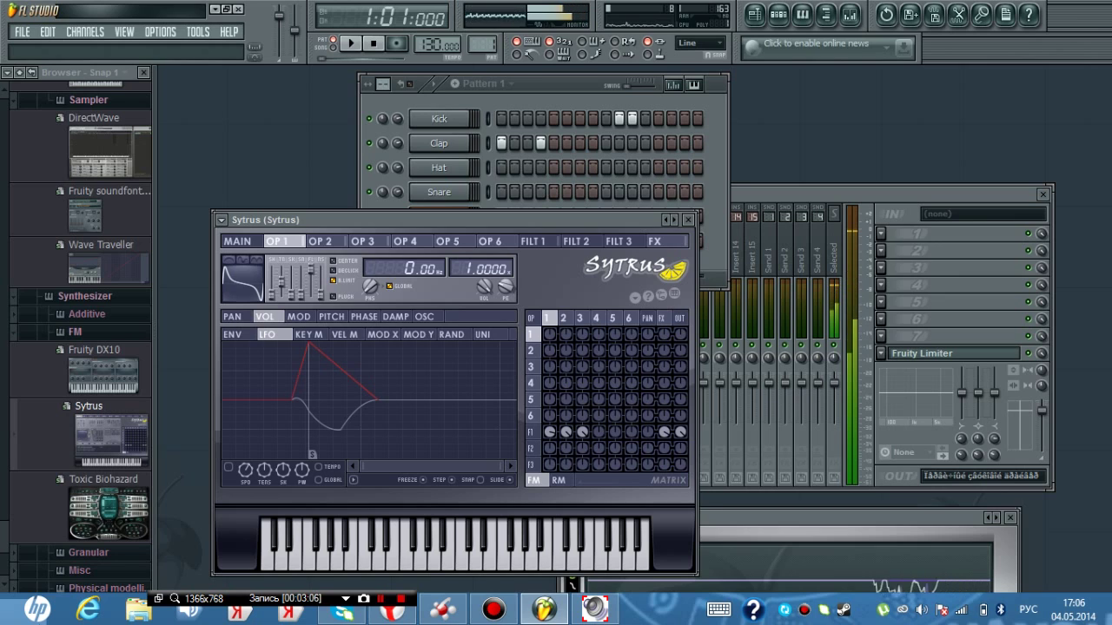
{"action": "key", "text": "q"}
{"action": "key", "text": "e"}
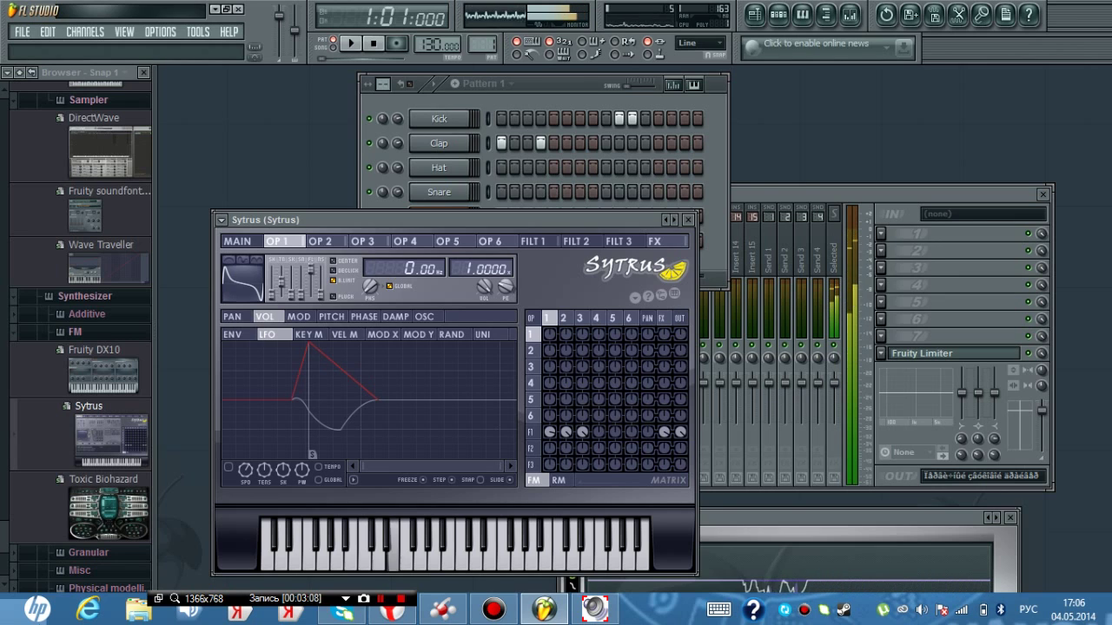
{"action": "key", "text": "r"}
{"action": "key", "text": "t"}
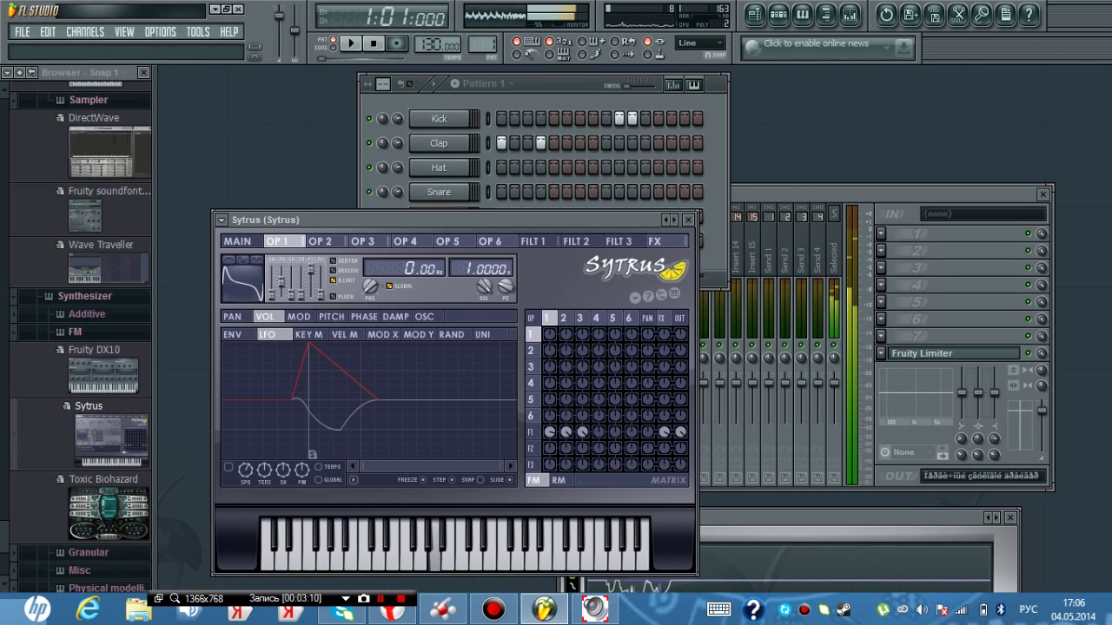
{"action": "key", "text": "y"}
{"action": "key", "text": "u"}
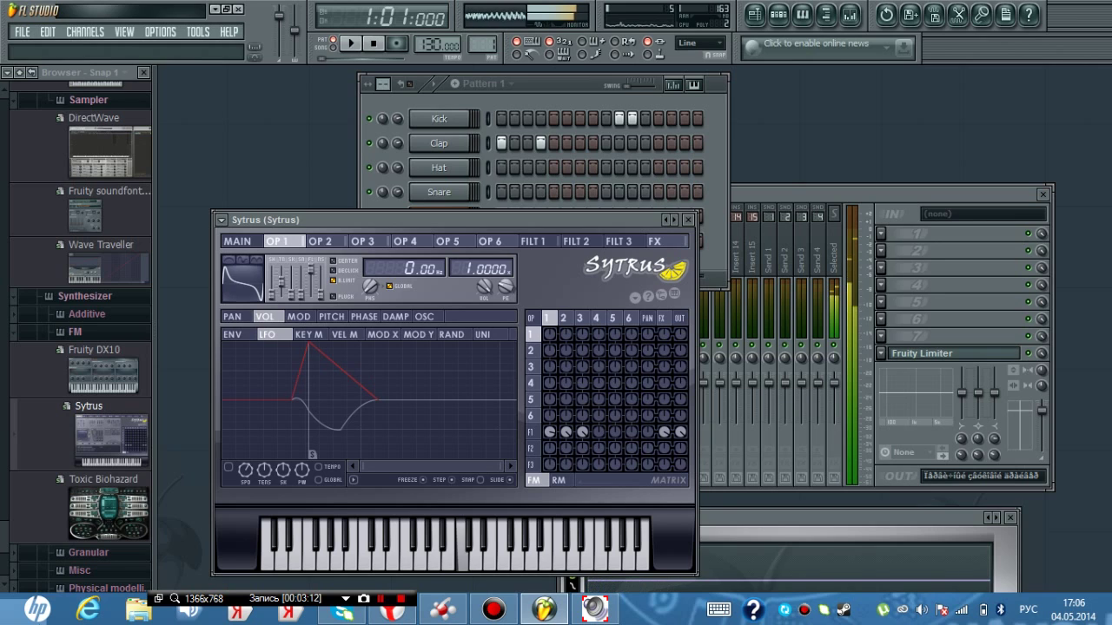
Play D, A, two repeated Ds, B, E and F around the middle of the range
{"action": "key", "text": "w"}
{"action": "key", "text": "n"}
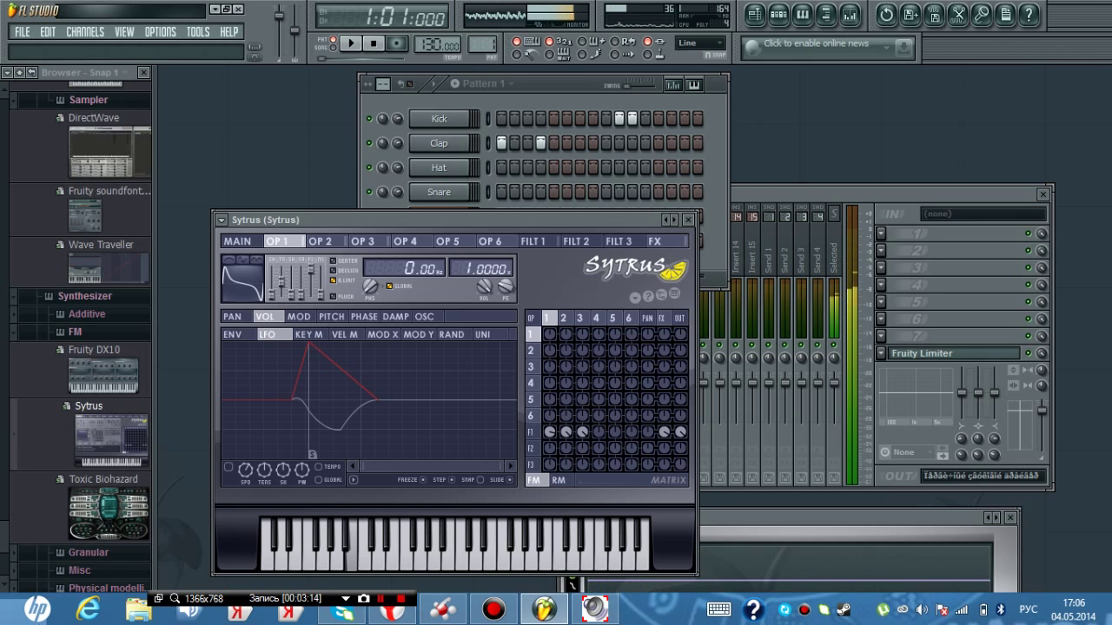
{"action": "key", "text": "w"}
{"action": "key", "text": "w"}
{"action": "key", "text": "m"}
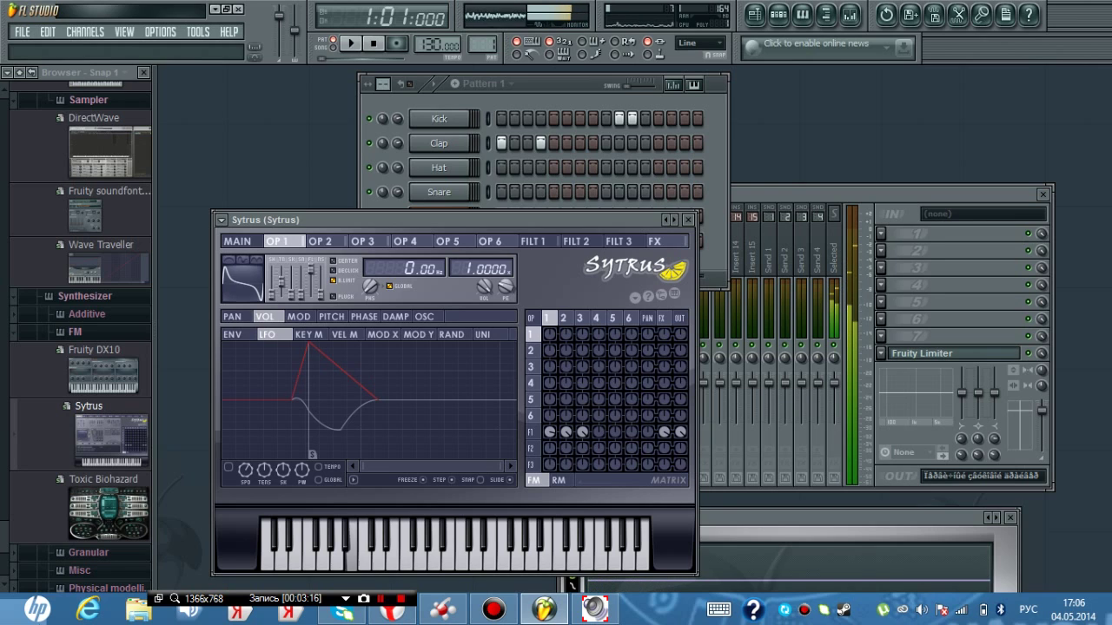
{"action": "key", "text": "e"}
{"action": "key", "text": "r"}
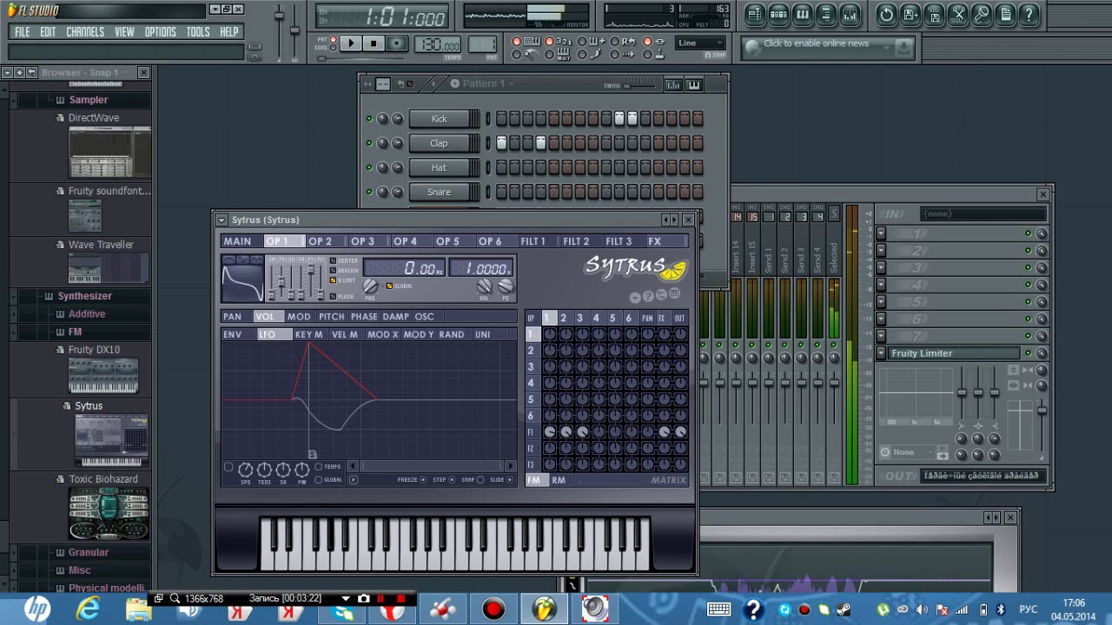
Descend through C, B, A and F, and walk from G up to B and back to G
{"action": "key", "text": "i"}
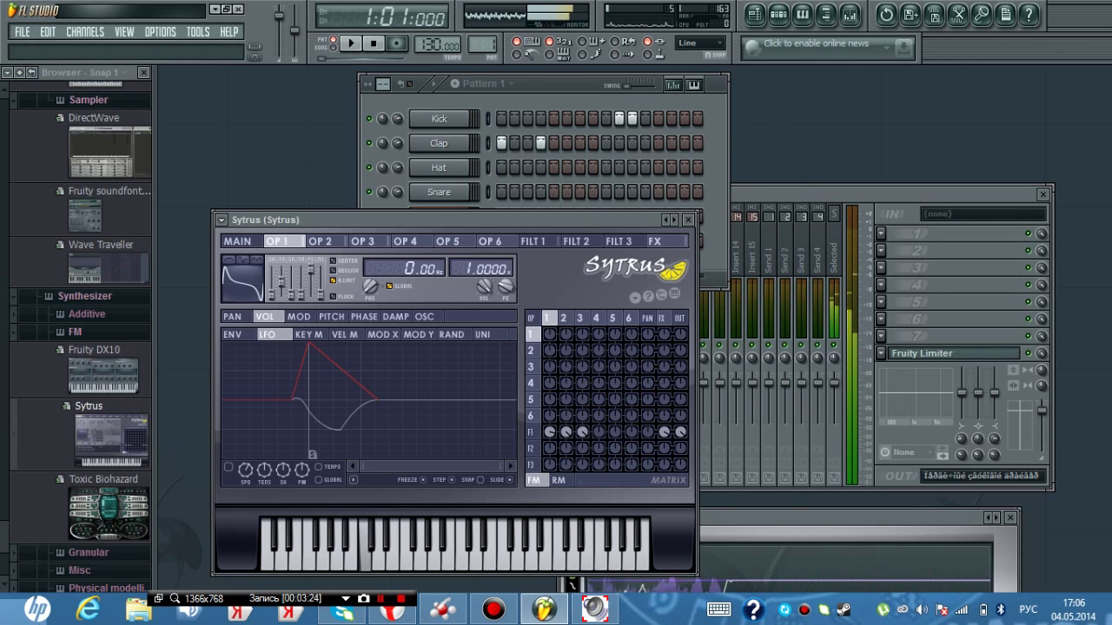
{"action": "key", "text": "u"}
{"action": "key", "text": "y"}
{"action": "key", "text": "r"}
{"action": "key", "text": "t"}
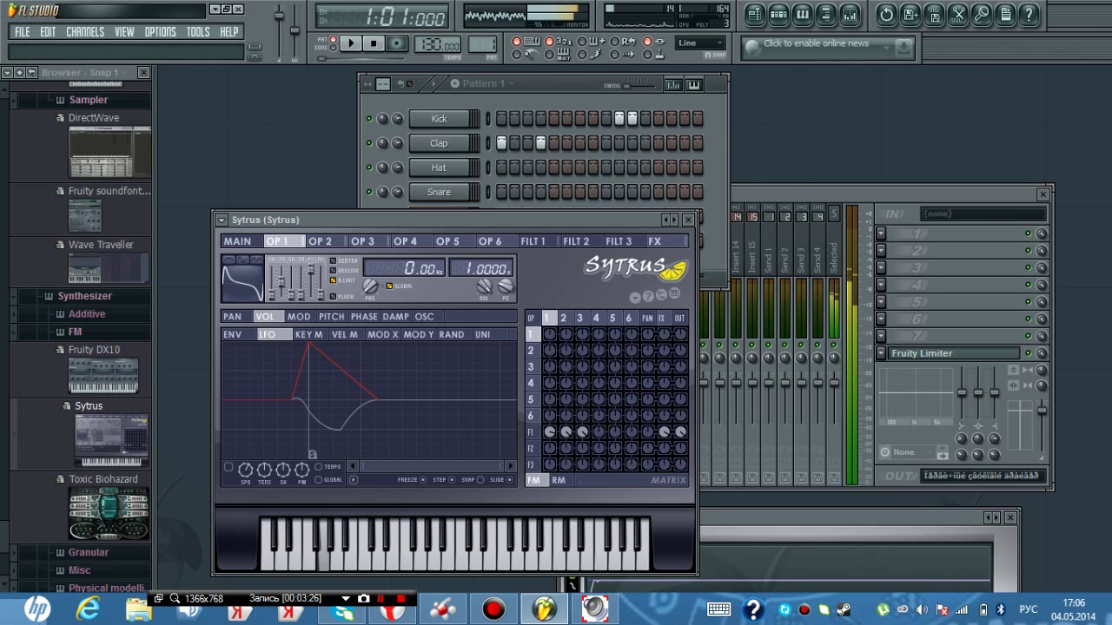
{"action": "key", "text": "y"}
{"action": "key", "text": "u"}
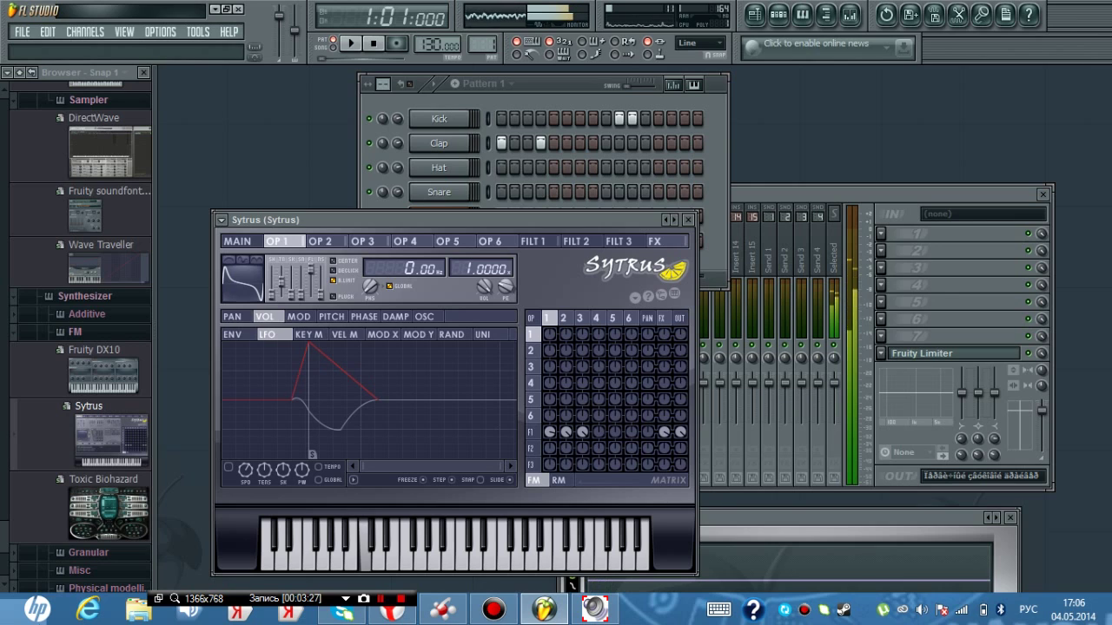
{"action": "key", "text": "y"}
{"action": "key", "text": "t"}
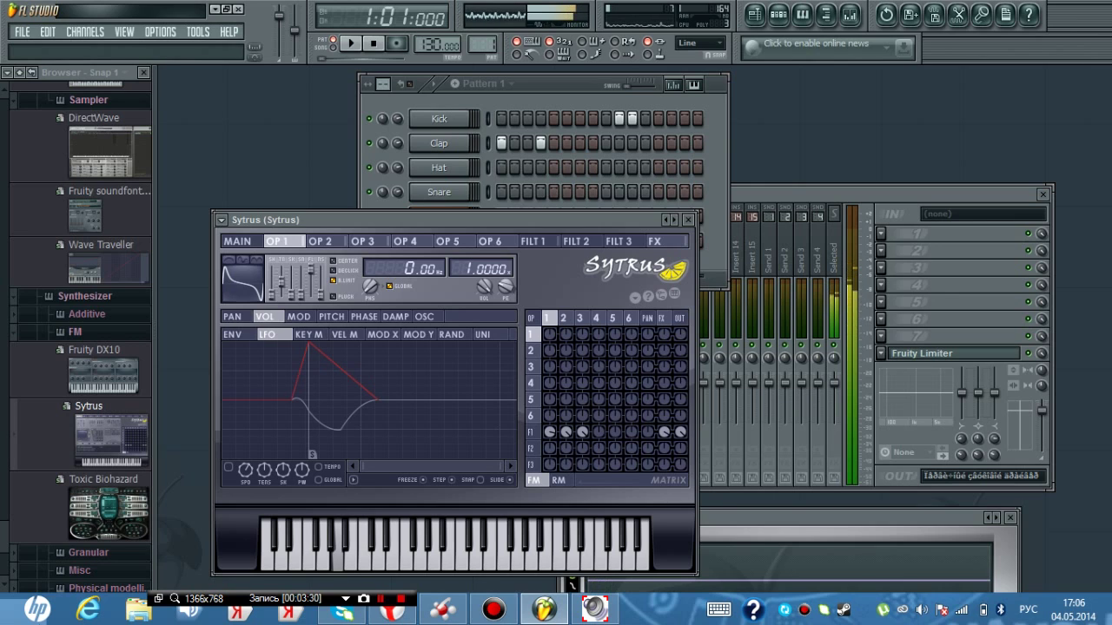
Alternate B with G and A in the lower octave
{"action": "key", "text": "m"}
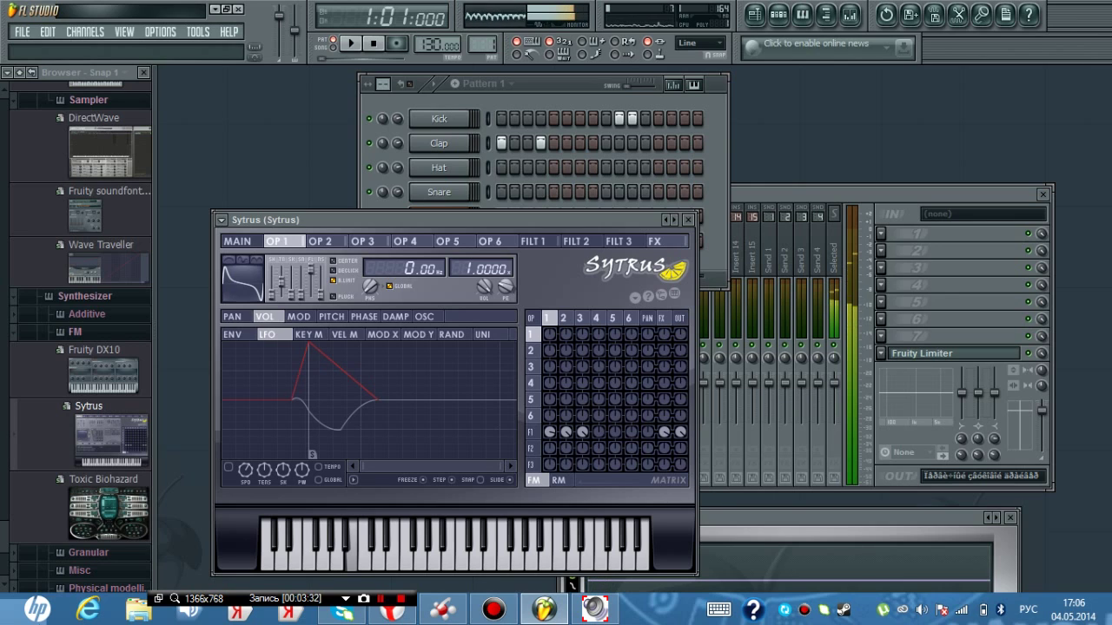
{"action": "key", "text": "b"}
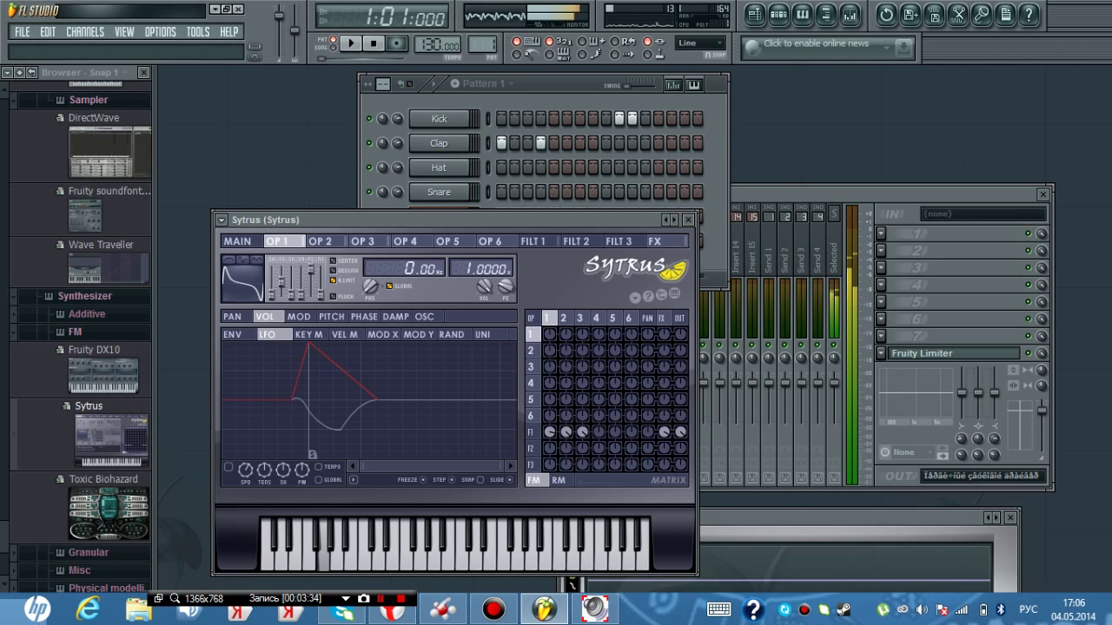
{"action": "key", "text": "m"}
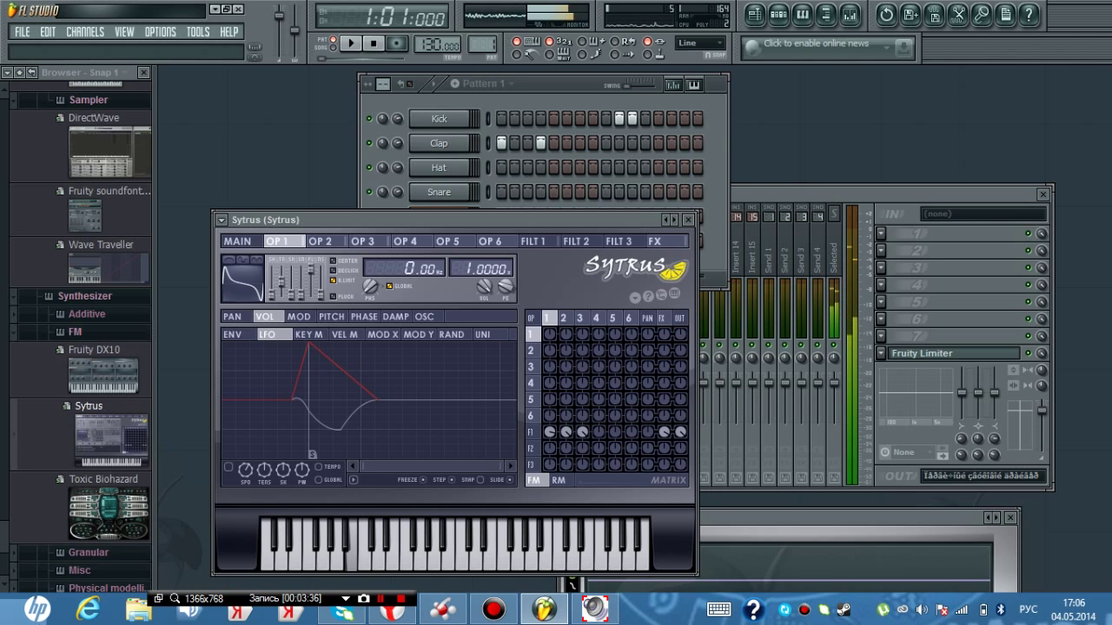
{"action": "key", "text": "n"}
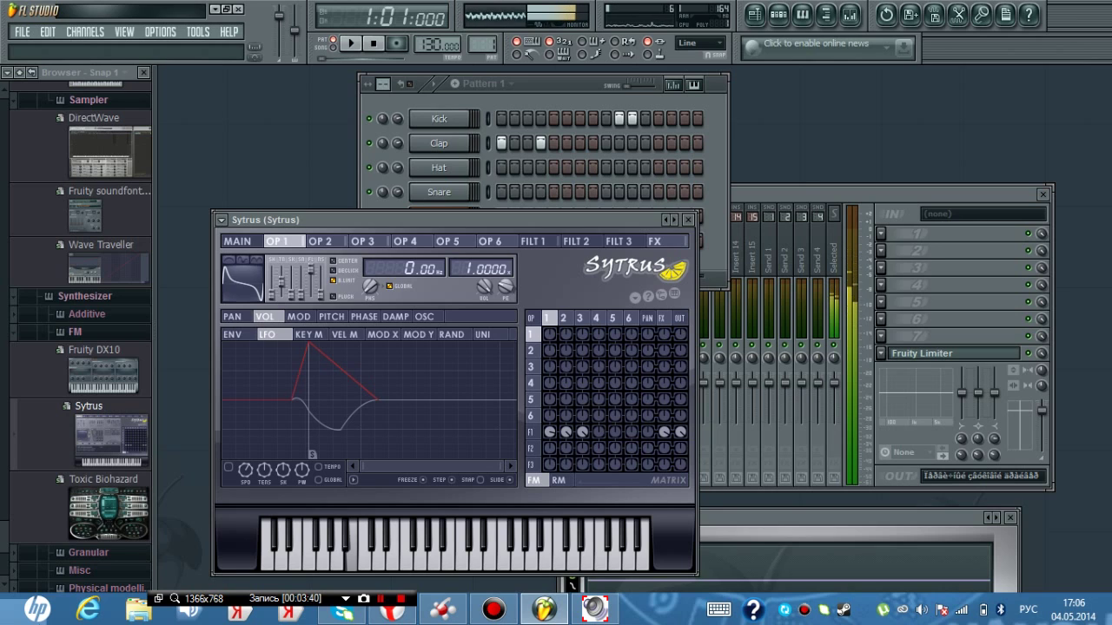
Bring up the step sequencer, return to the Sytrus window, and play B, F, E, C, B, A, G and B
{"action": "key", "text": "F6"}
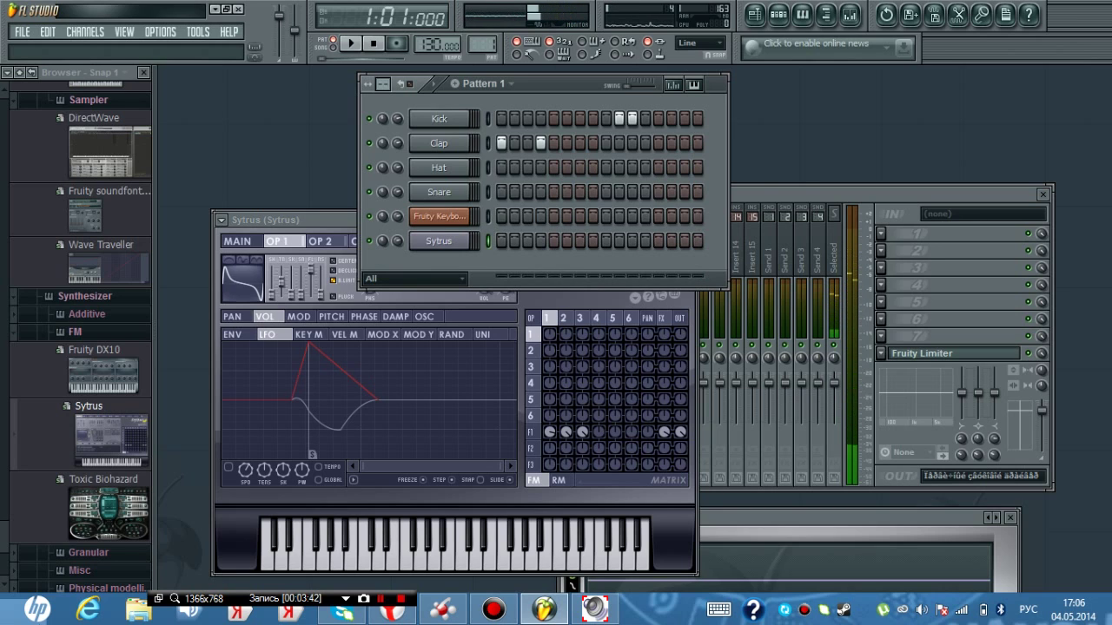
{"action": "left_click", "coordinate": [352, 558]}
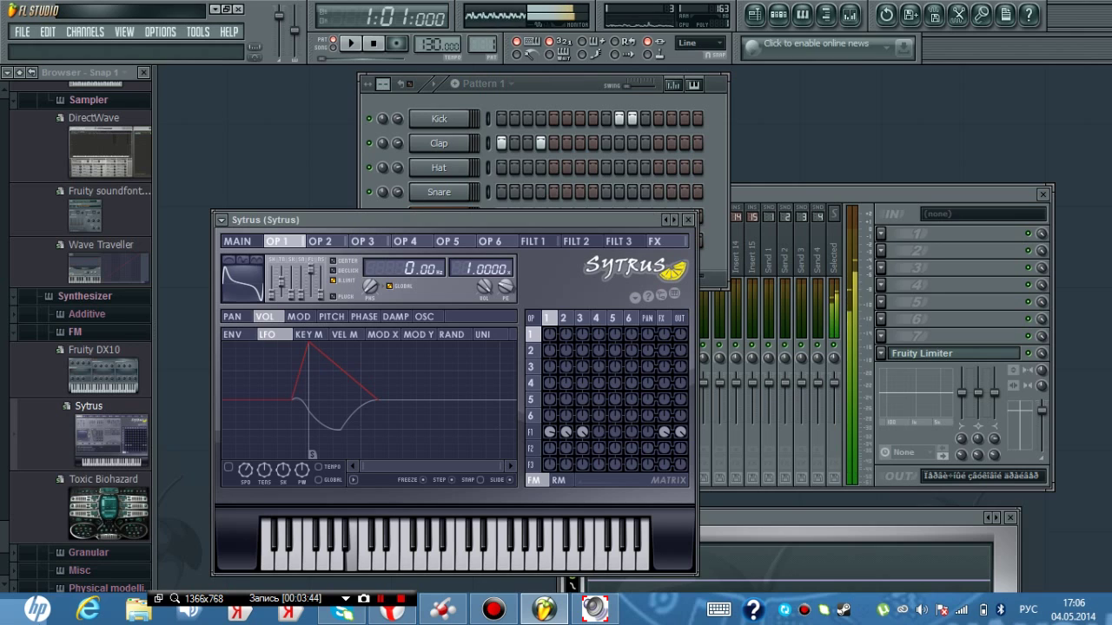
{"action": "key", "text": "r"}
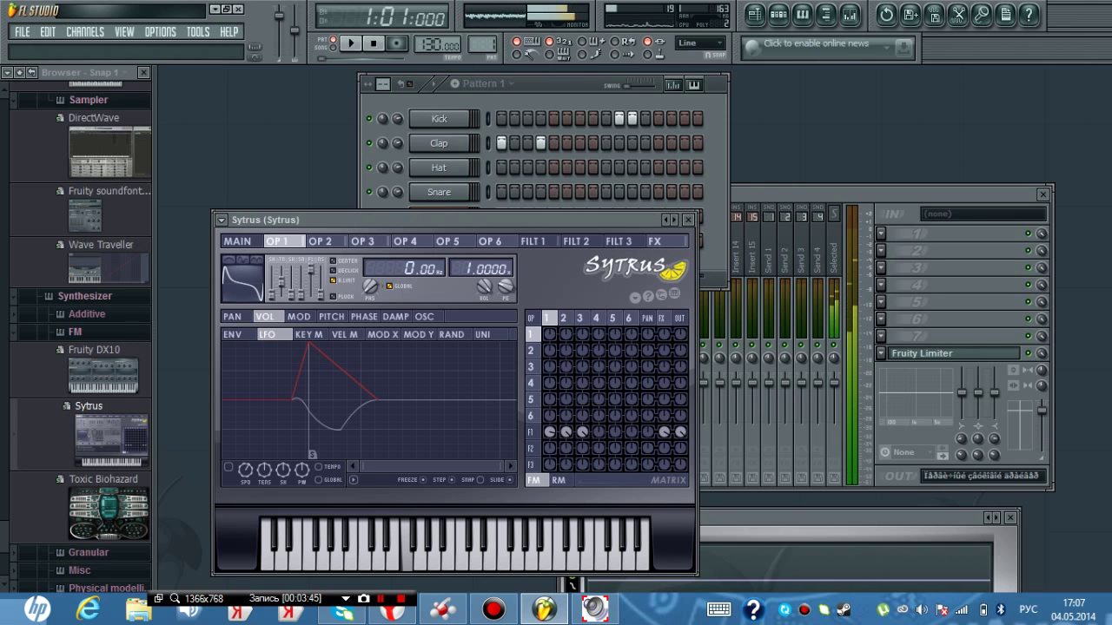
{"action": "key", "text": "e"}
{"action": "key", "text": "q"}
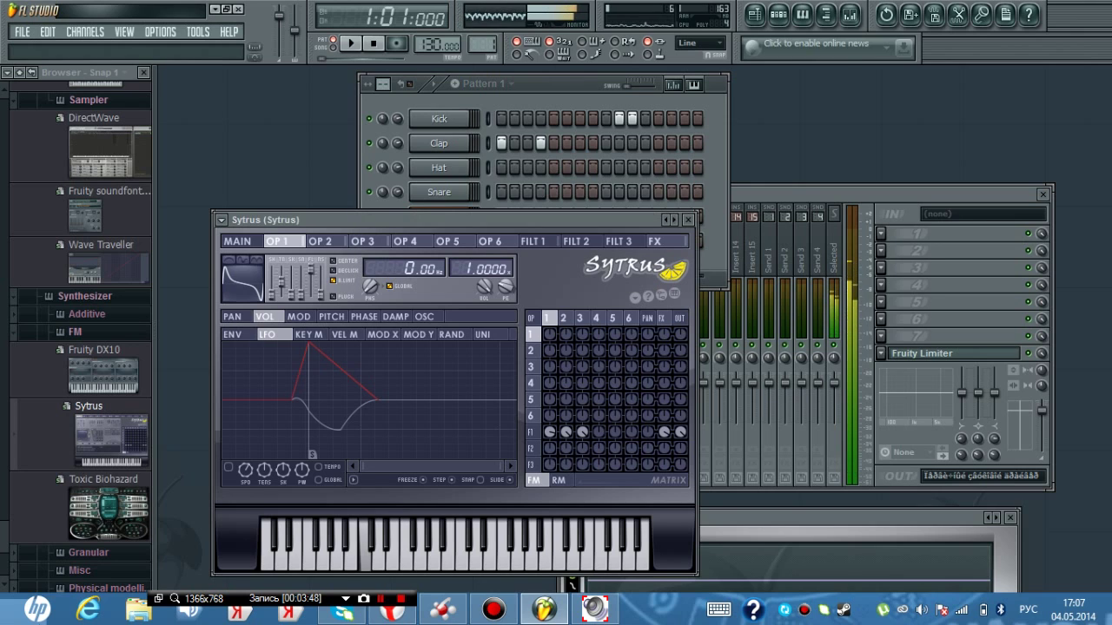
{"action": "key", "text": "m"}
{"action": "key", "text": "n"}
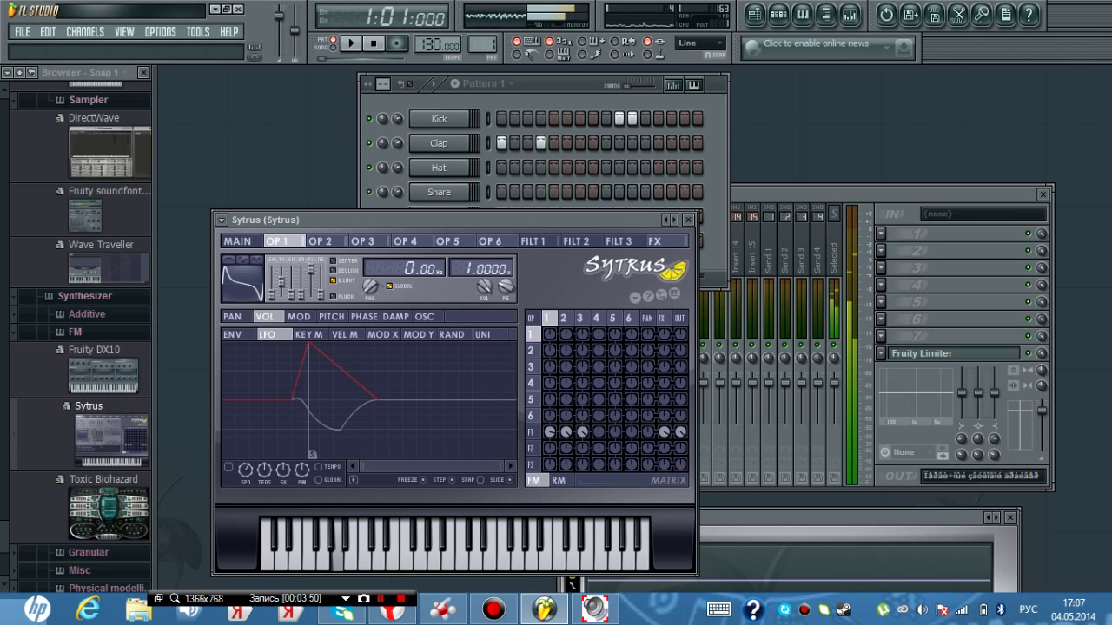
{"action": "key", "text": "b"}
{"action": "key", "text": "m"}
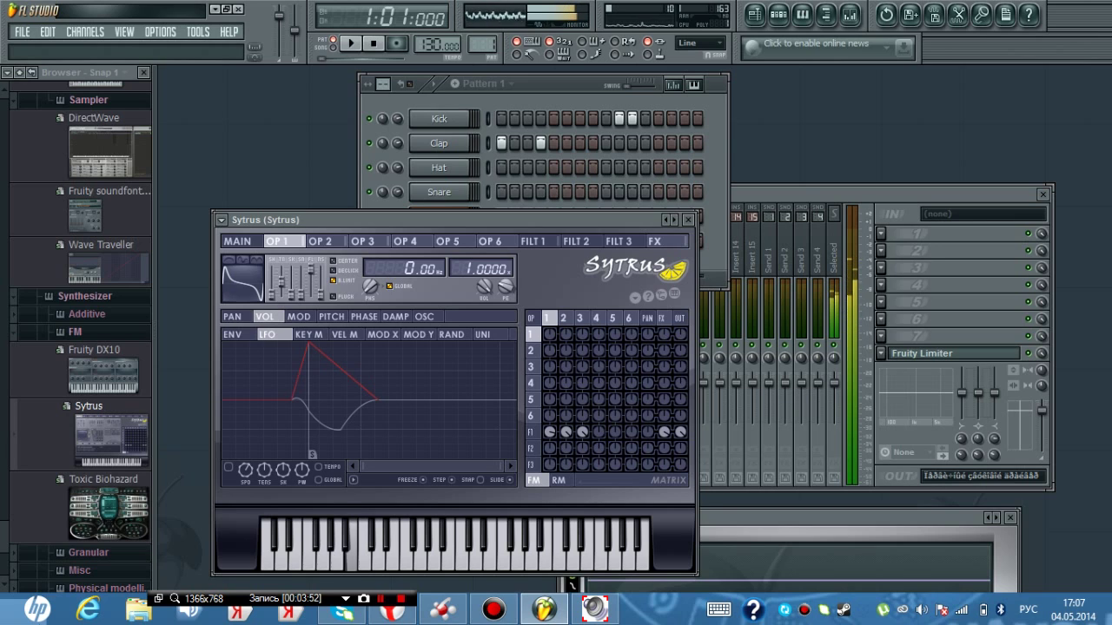
Play C, G and F, and climb to B and C in the upper octave
{"action": "key", "text": "q"}
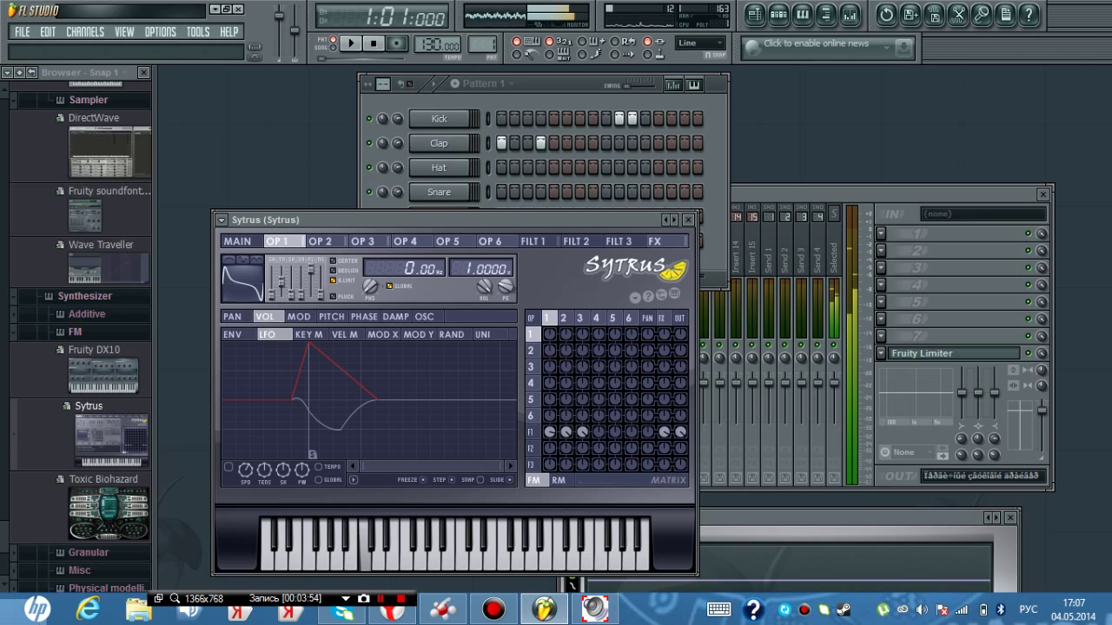
{"action": "key", "text": "t"}
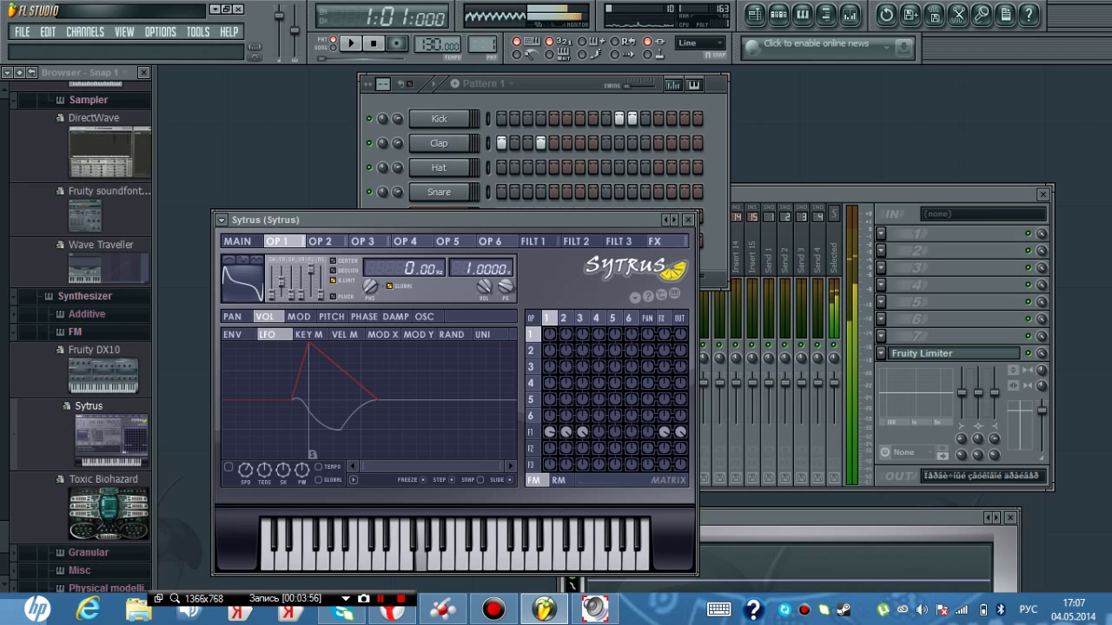
{"action": "key", "text": "r"}
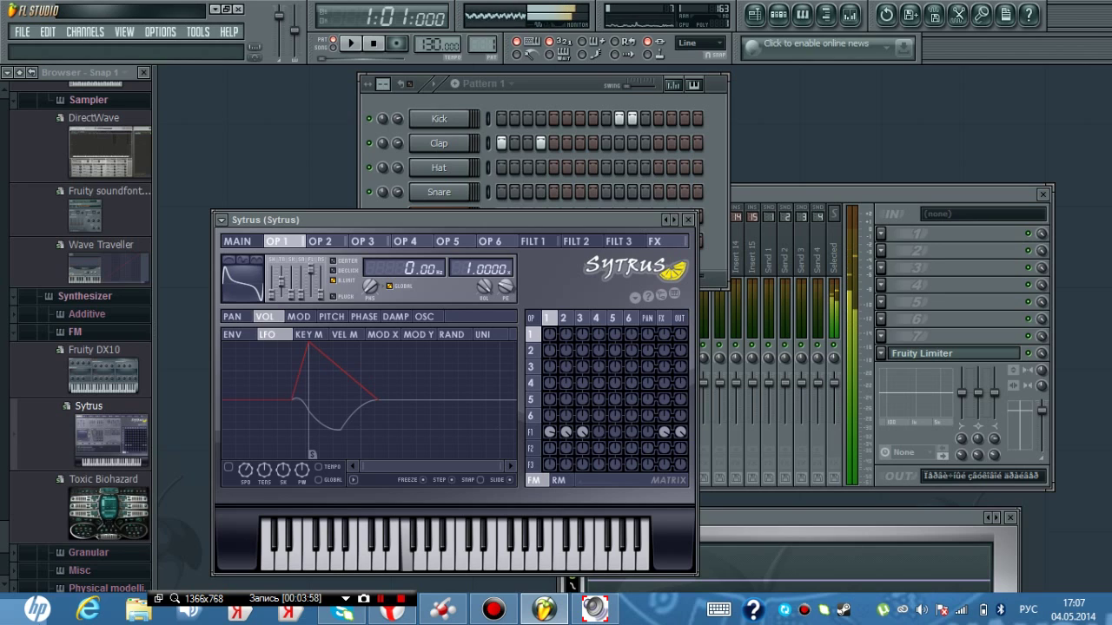
{"action": "key", "text": "y"}
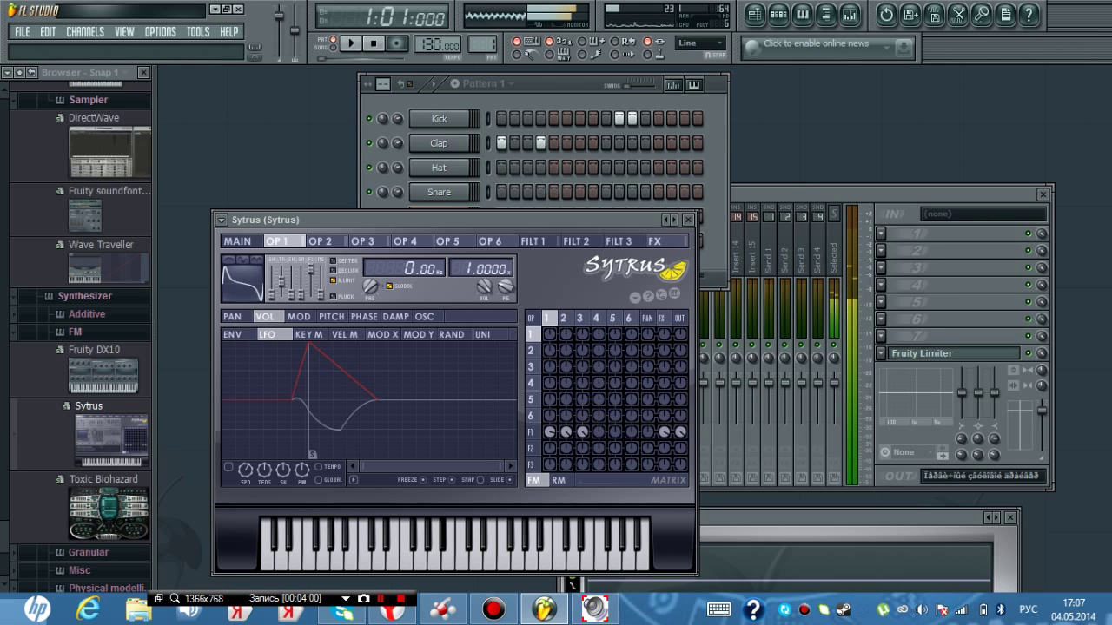
{"action": "key", "text": "y"}
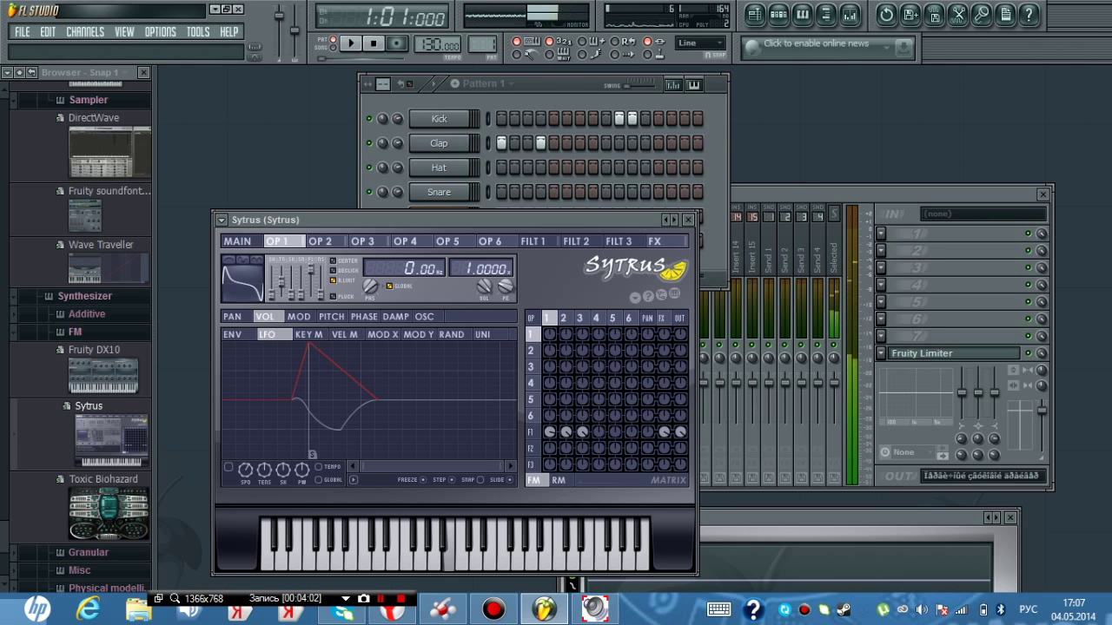
{"action": "key", "text": "q"}
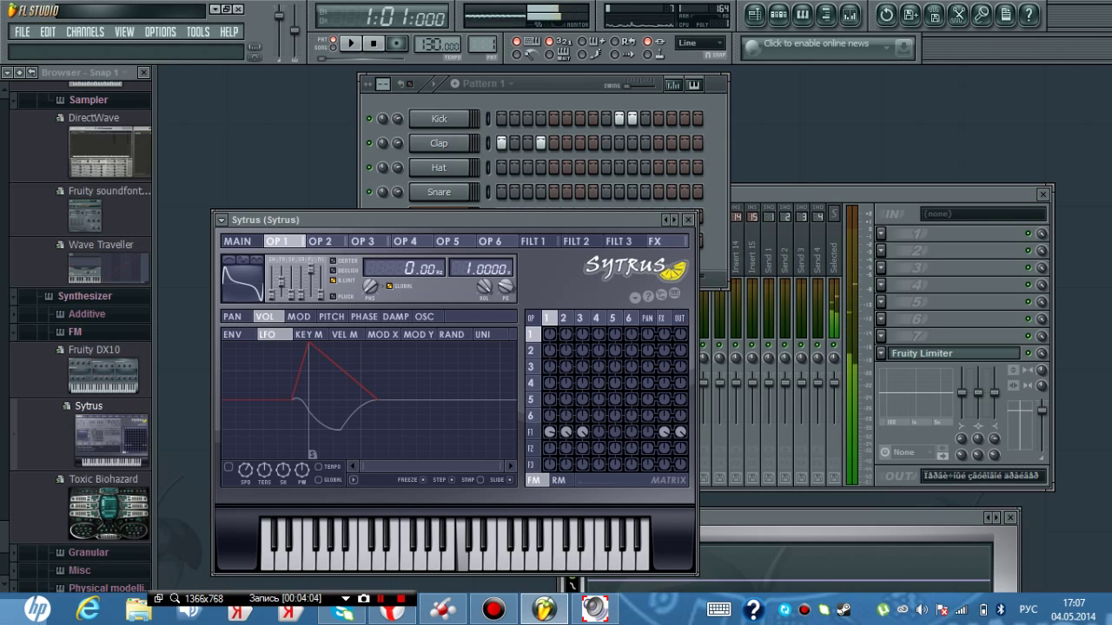
Play A, G, A, F, G-sharp, G, D-sharp, F-sharp and C across the upper range
{"action": "key", "text": "y"}
{"action": "key", "text": "t"}
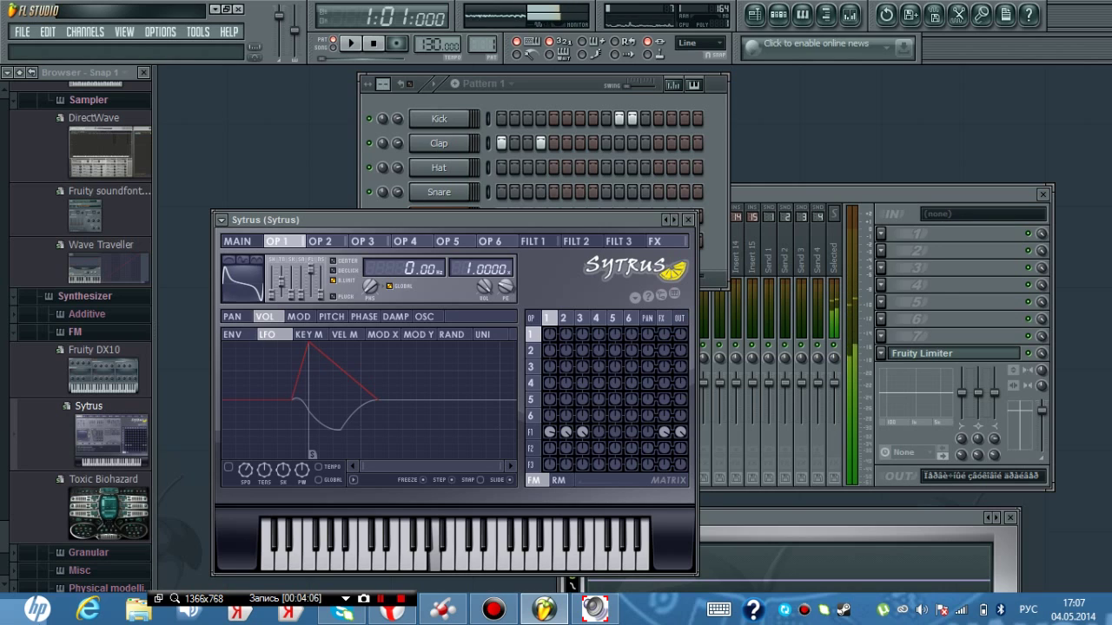
{"action": "key", "text": "y"}
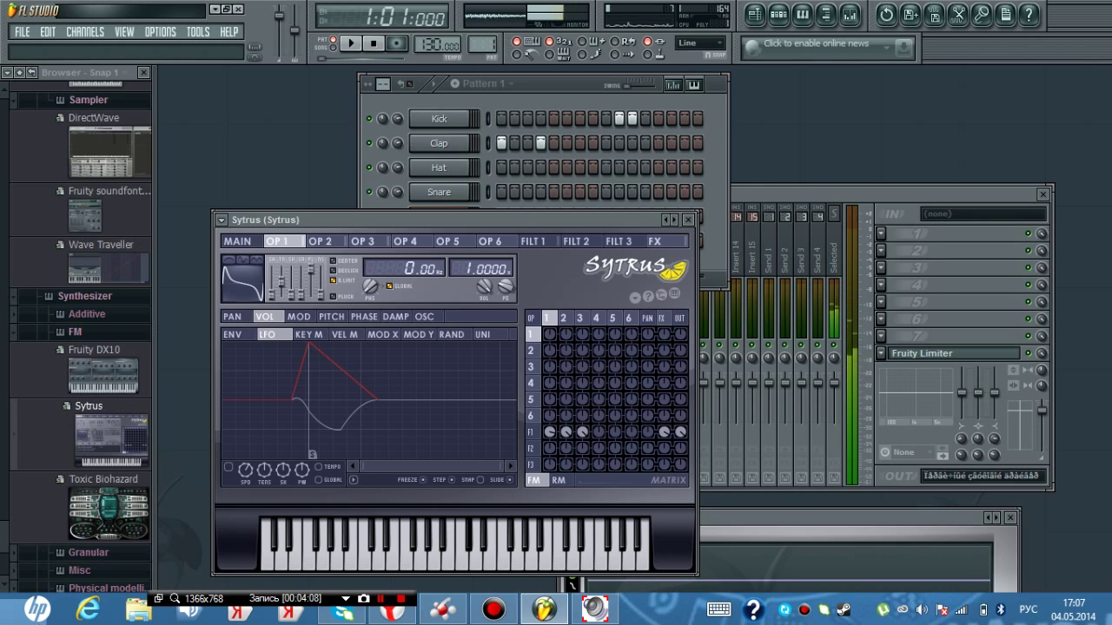
{"action": "key", "text": "r"}
{"action": "key", "text": "6"}
{"action": "key", "text": "t"}
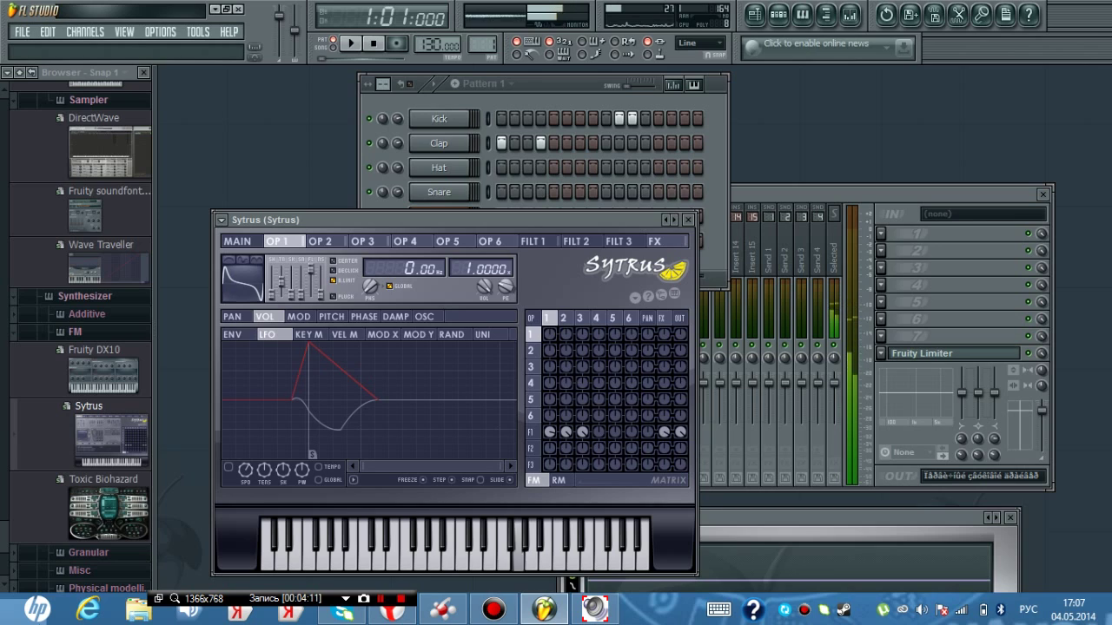
{"action": "key", "text": "3"}
{"action": "key", "text": "5"}
{"action": "key", "text": "q"}
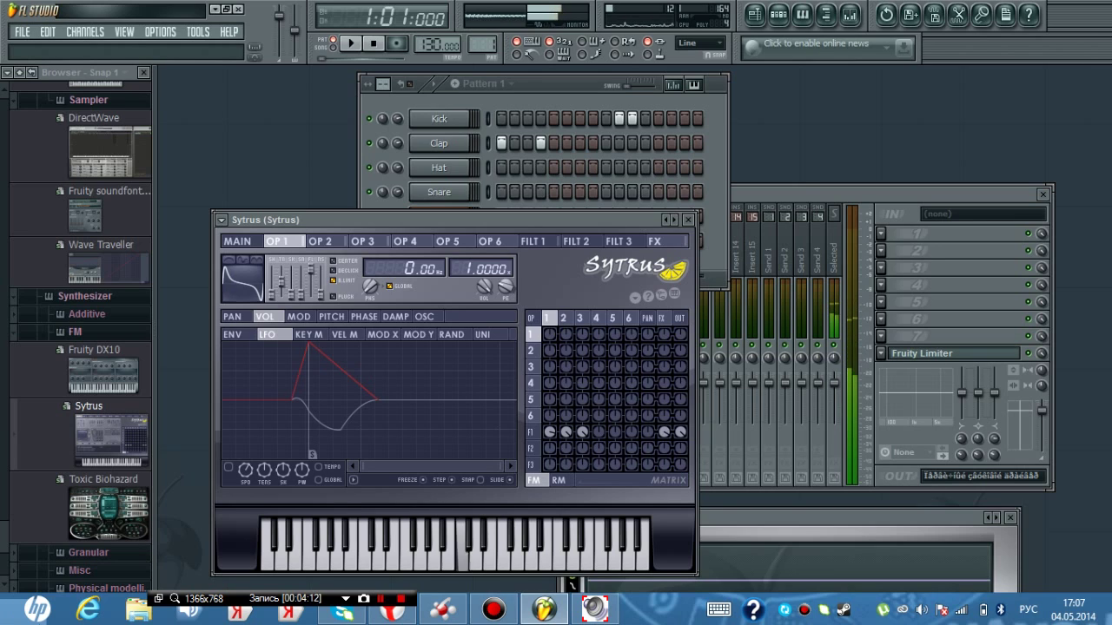
Play F, E, D, E and F, and leap up to A-sharp and C
{"action": "key", "text": "v"}
{"action": "key", "text": "c"}
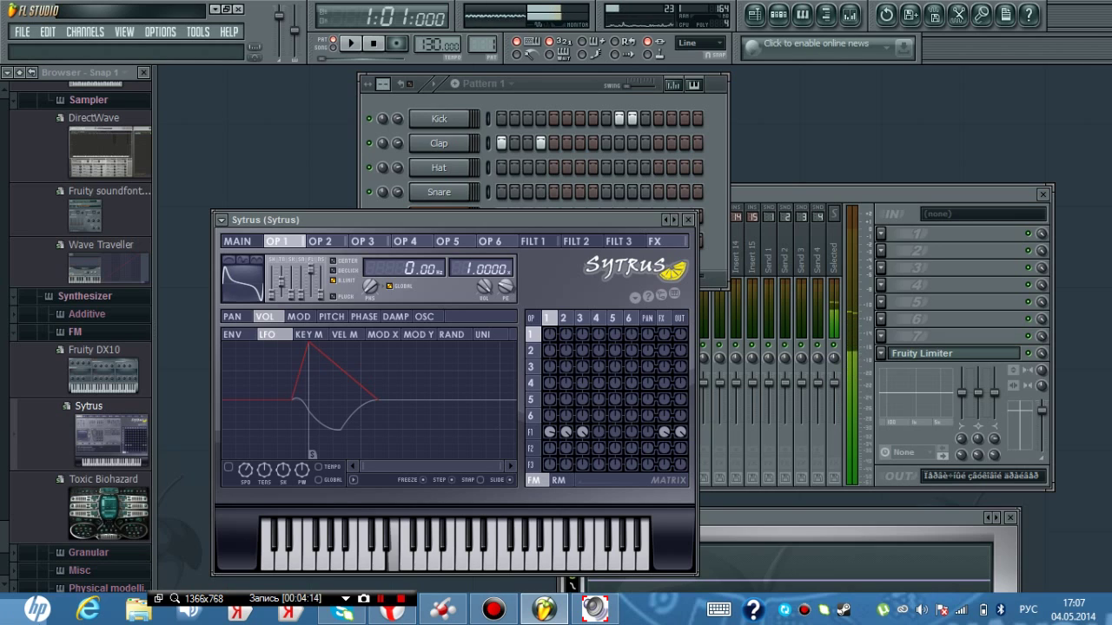
{"action": "key", "text": "x"}
{"action": "key", "text": "c"}
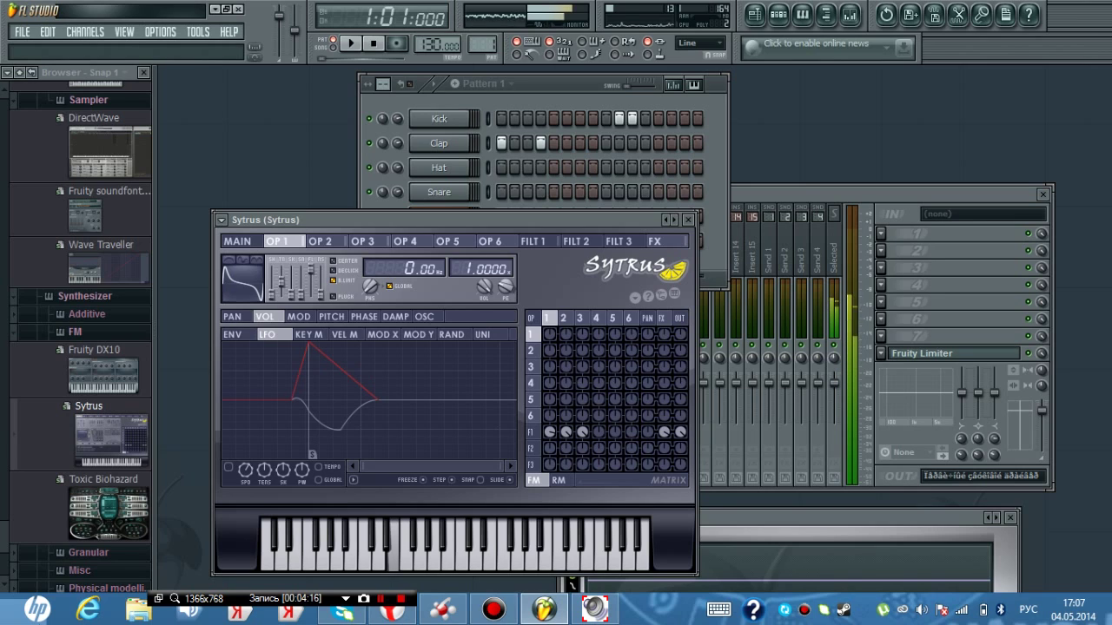
{"action": "key", "text": "v"}
{"action": "key", "text": "j"}
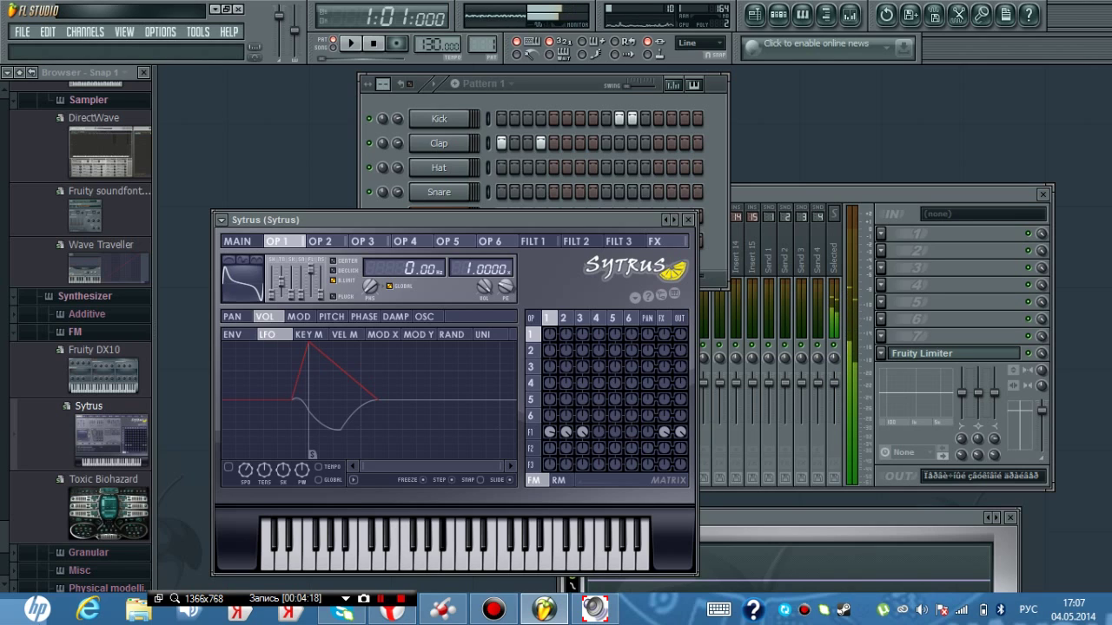
{"action": "key", "text": "q"}
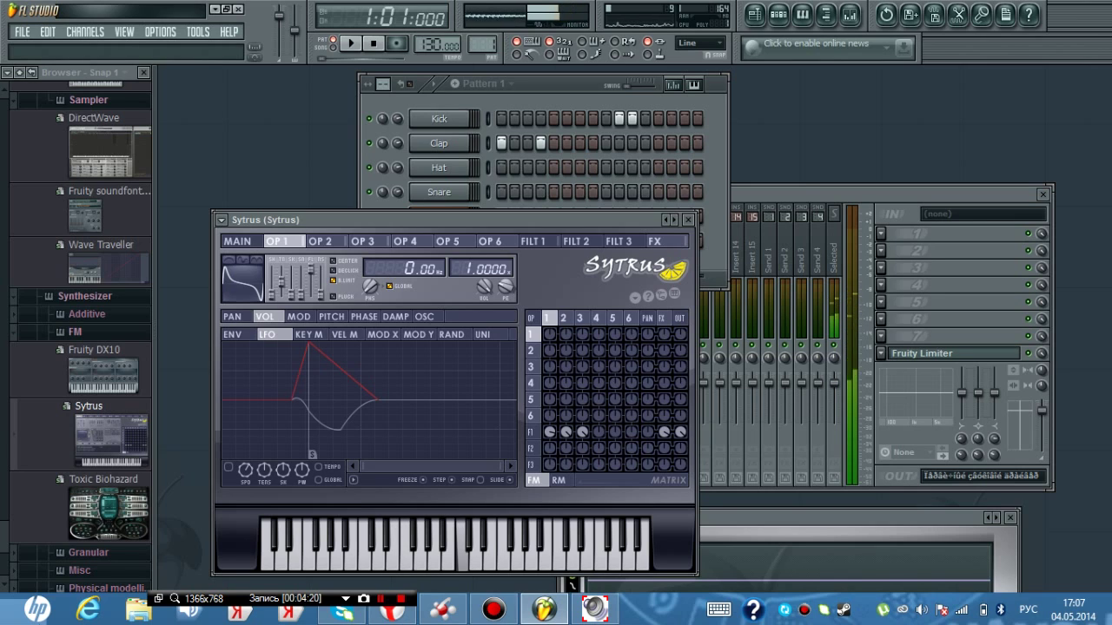